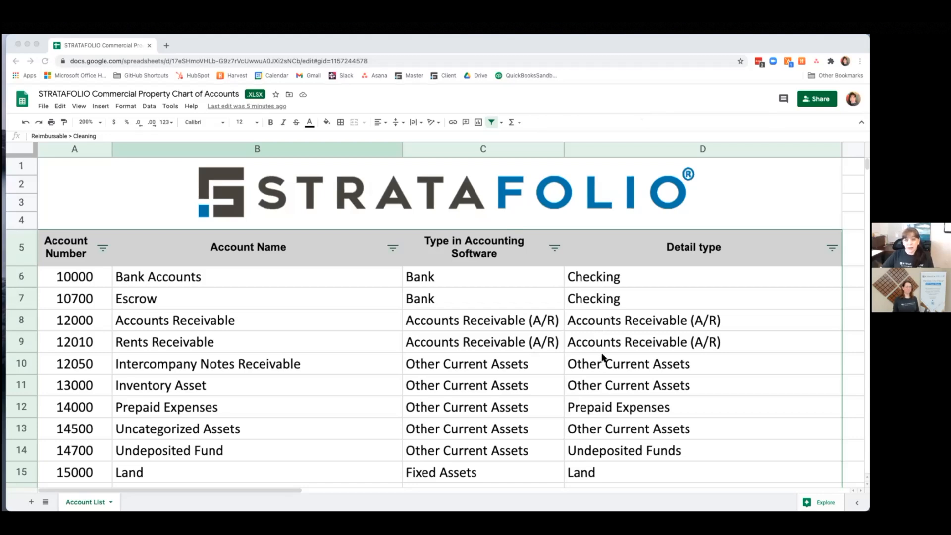
- Examine the account list from Bank Accounts down to Reimbursable Expenses and its Cleaning and Elevators sub-accounts
scroll(601, 357, "down", 3)
scroll(599, 360, "up", 3)
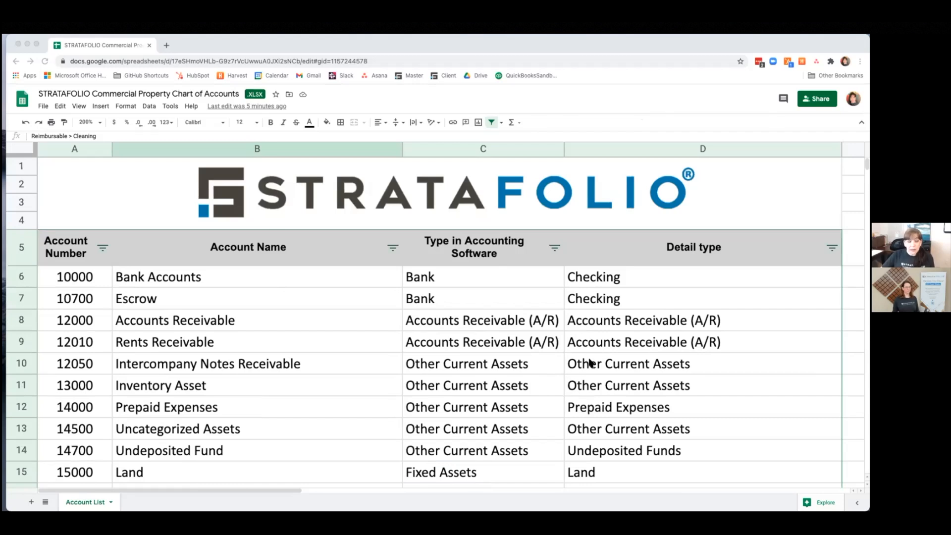
scroll(590, 362, "down", 1)
scroll(589, 361, "down", 1)
scroll(590, 360, "down", 2)
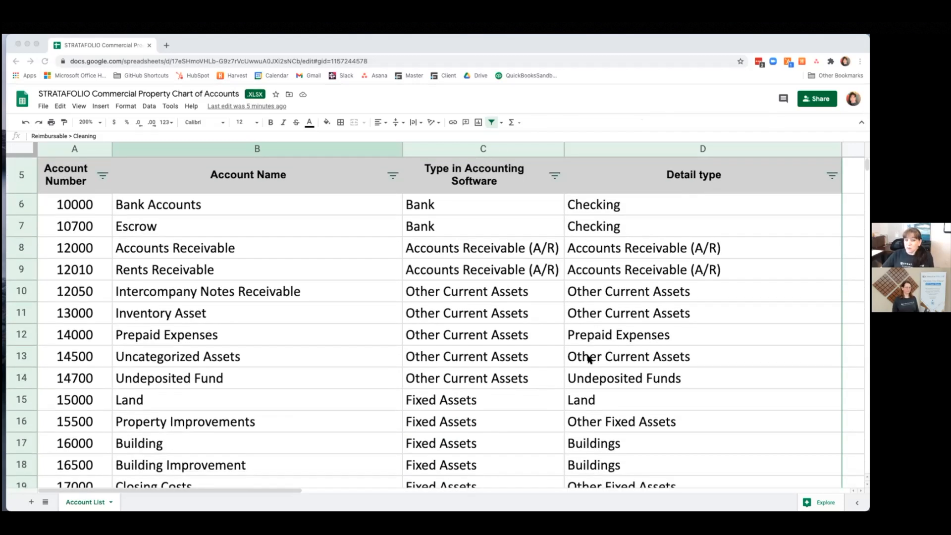
scroll(589, 358, "down", 20)
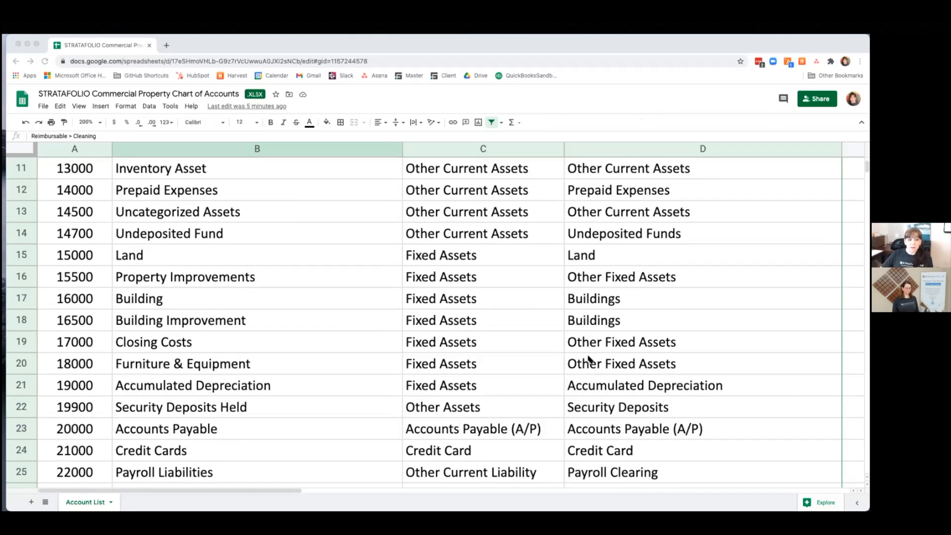
scroll(588, 357, "down", 12)
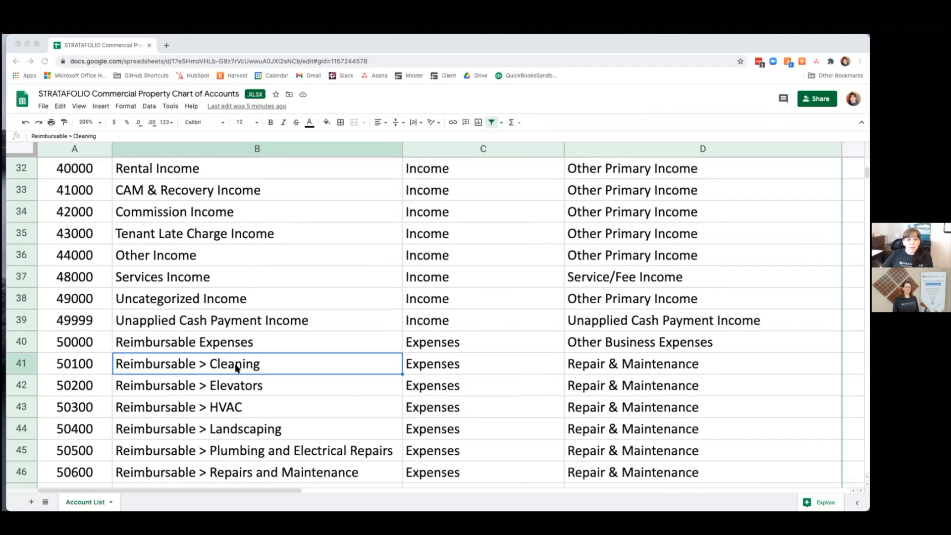
left_click(364, 387)
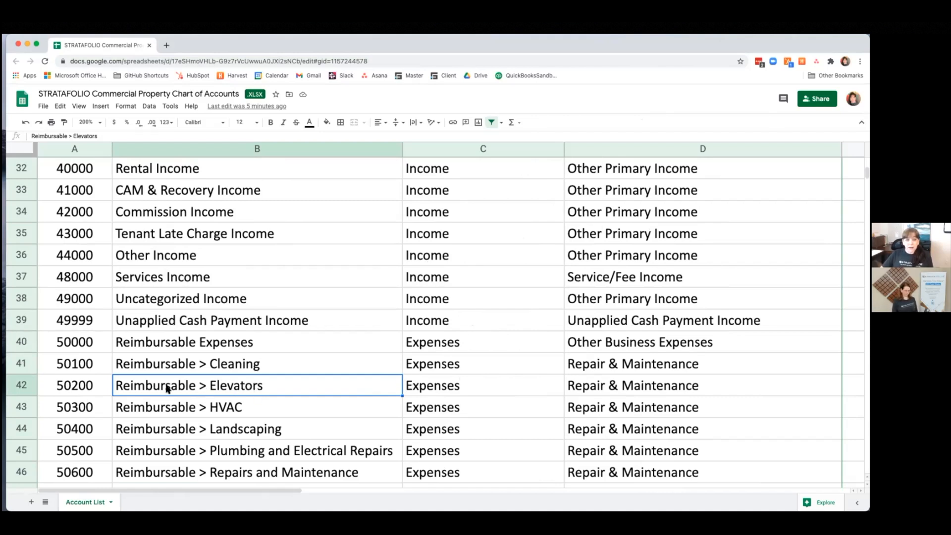
left_click(182, 345)
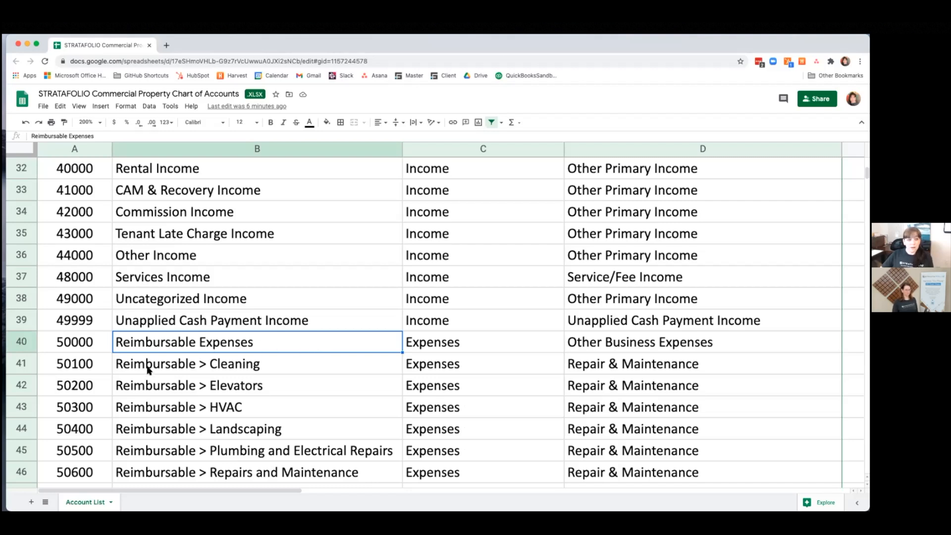
left_click(243, 365)
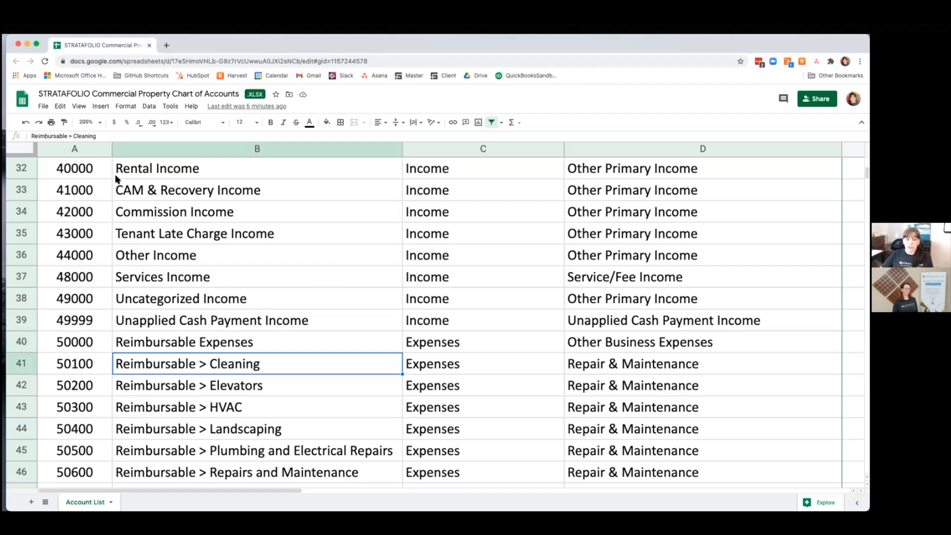
- Redo the edits that prefix the Cleaning account name in B41 with "Reimbursable Expenses:" and widen column B, and undo both again
left_click(39, 122)
left_click(40, 122)
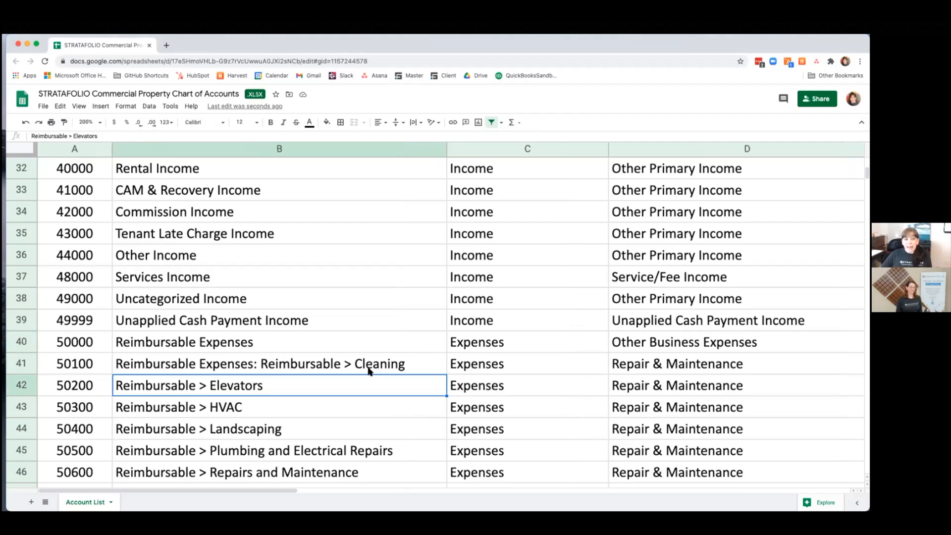
left_click(25, 122)
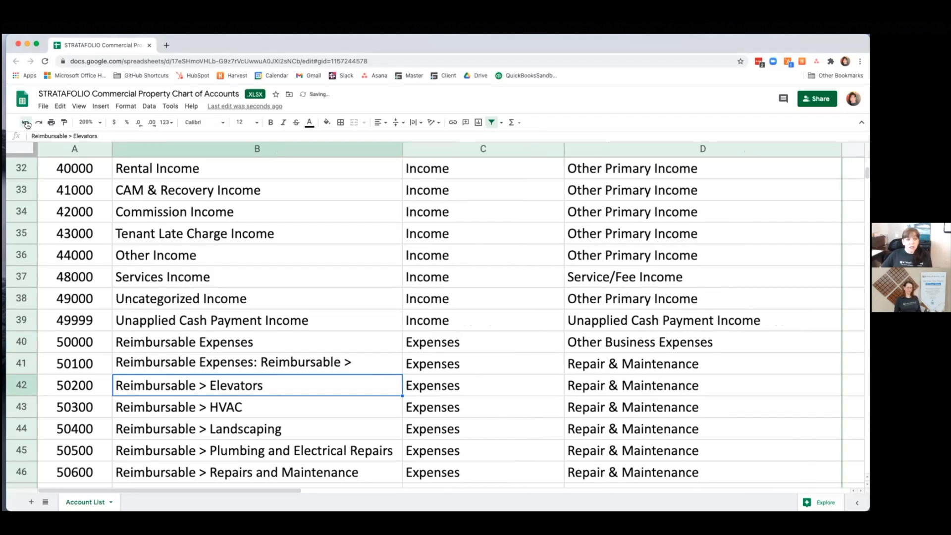
left_click(26, 122)
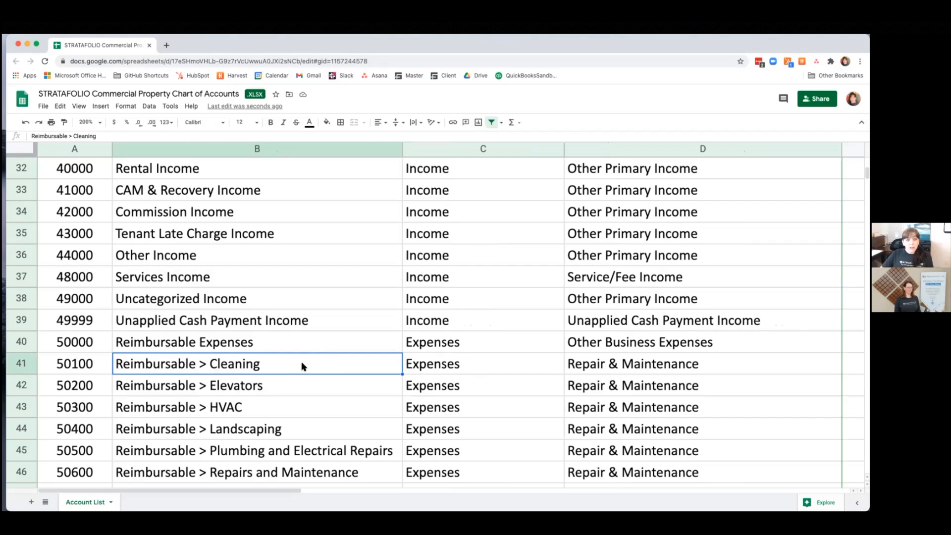
- Examine the Reimbursable Expenses sub-accounts and the Business Expenses group as far as Property Management Fees
scroll(302, 366, "down", 1)
left_click(278, 323)
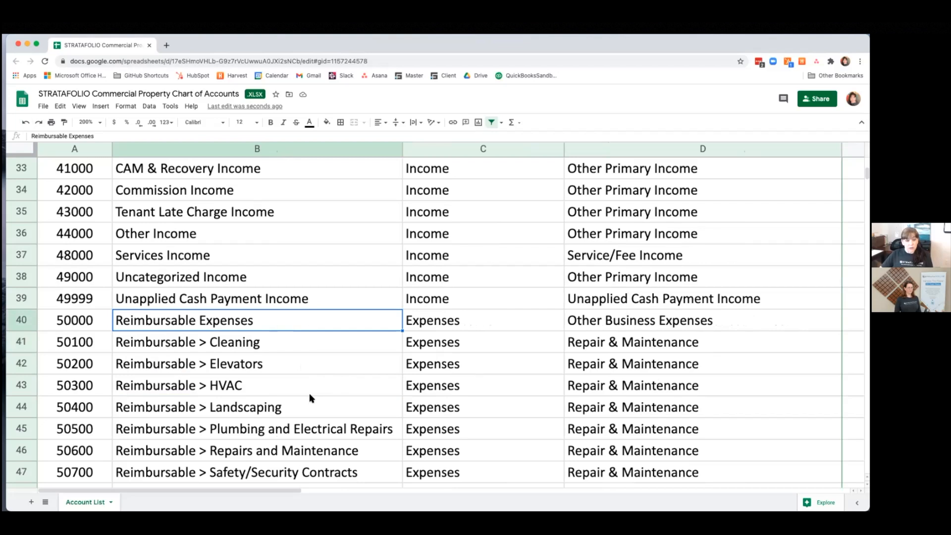
scroll(311, 396, "down", 6)
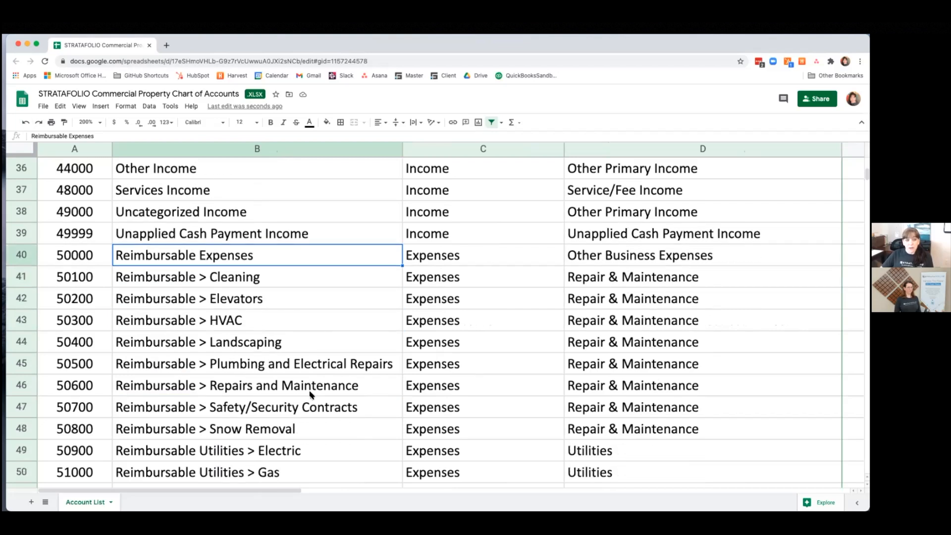
scroll(309, 395, "down", 1)
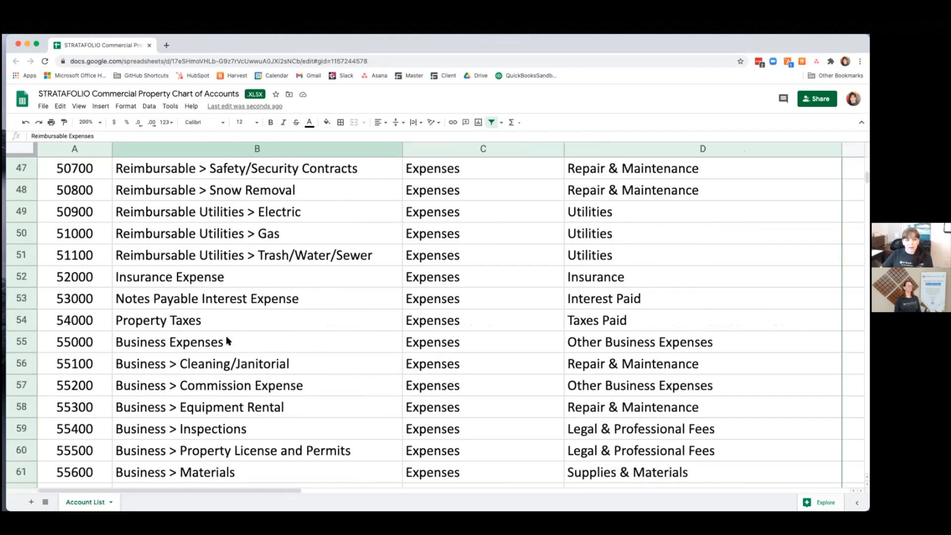
left_click(275, 346)
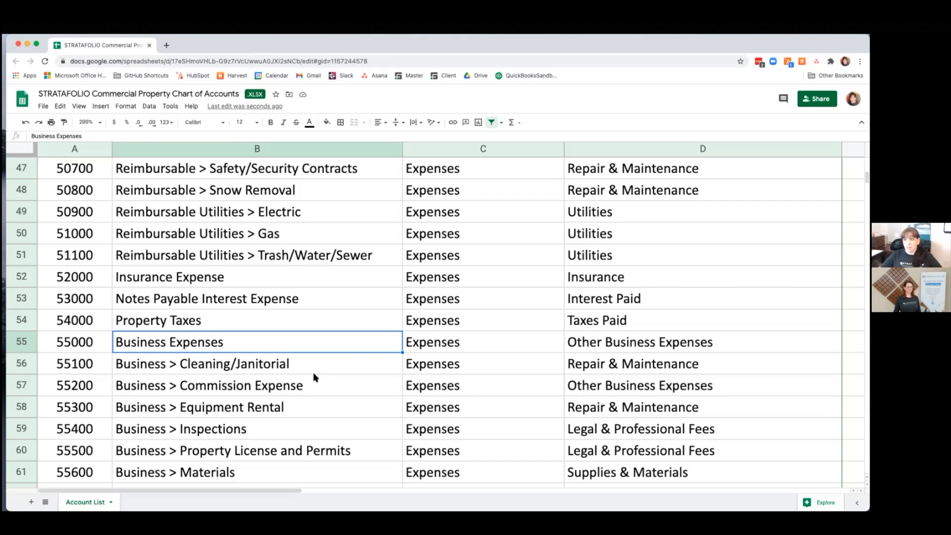
scroll(313, 377, "down", 3)
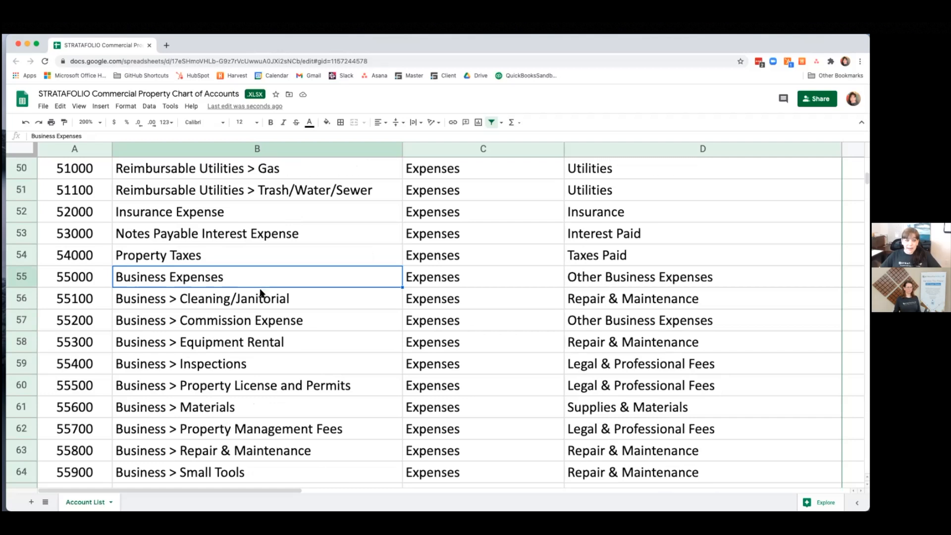
scroll(322, 361, "down", 2)
left_click(361, 394)
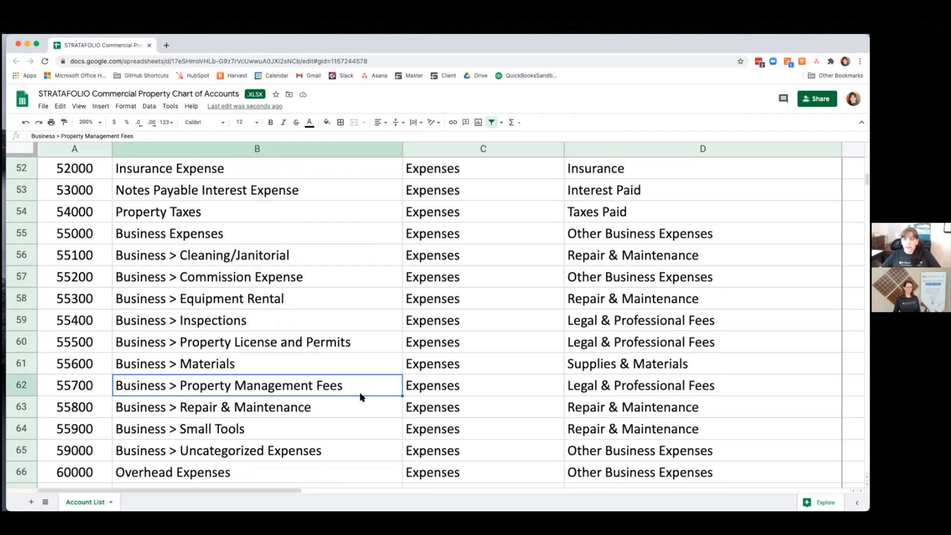
- Examine the Overhead Expenses group, including Computer Software, Advertising & Promotion and Payroll, and the remaining accounts to the end of the list
scroll(361, 395, "down", 3)
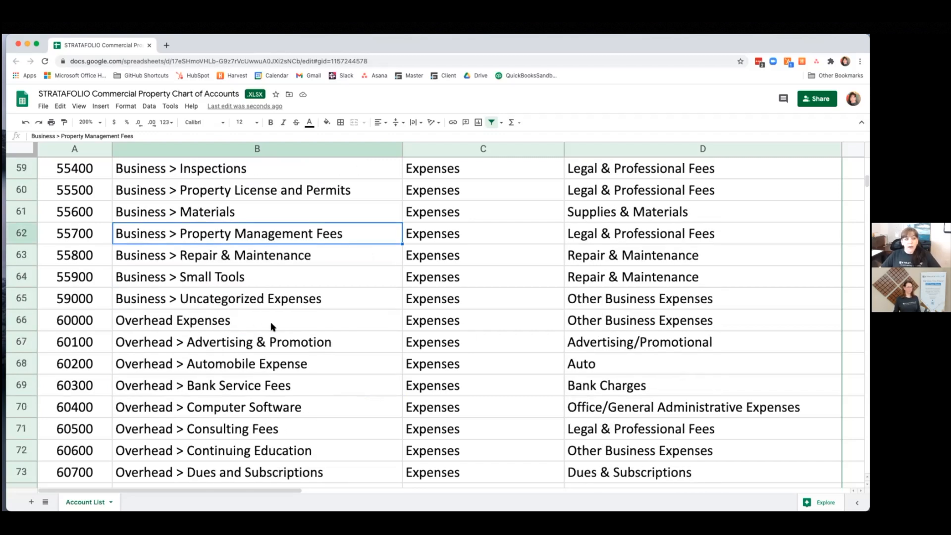
left_click(283, 326)
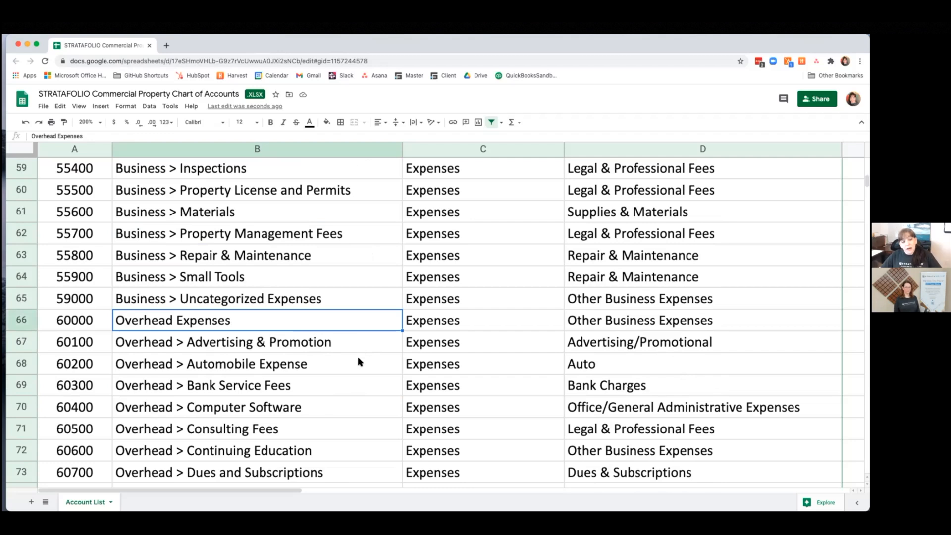
left_click(337, 415)
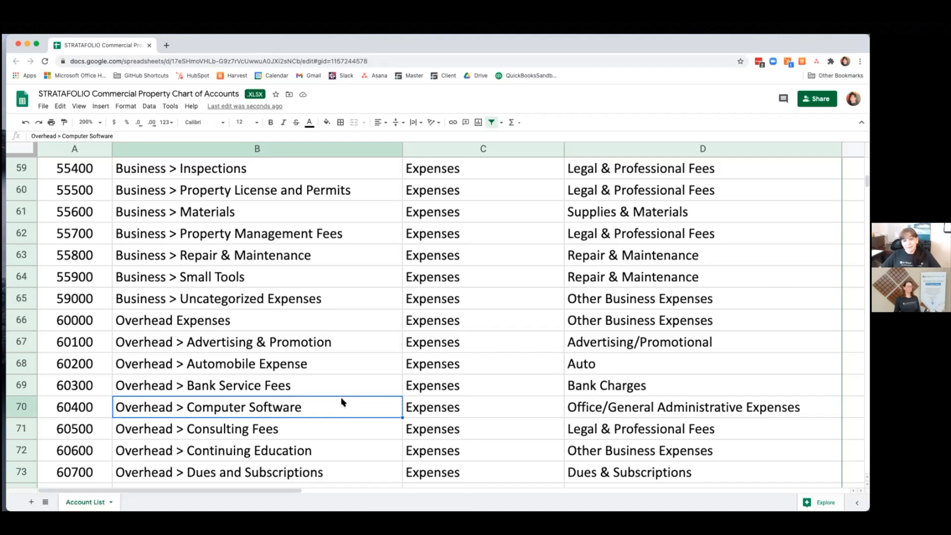
left_click(221, 327)
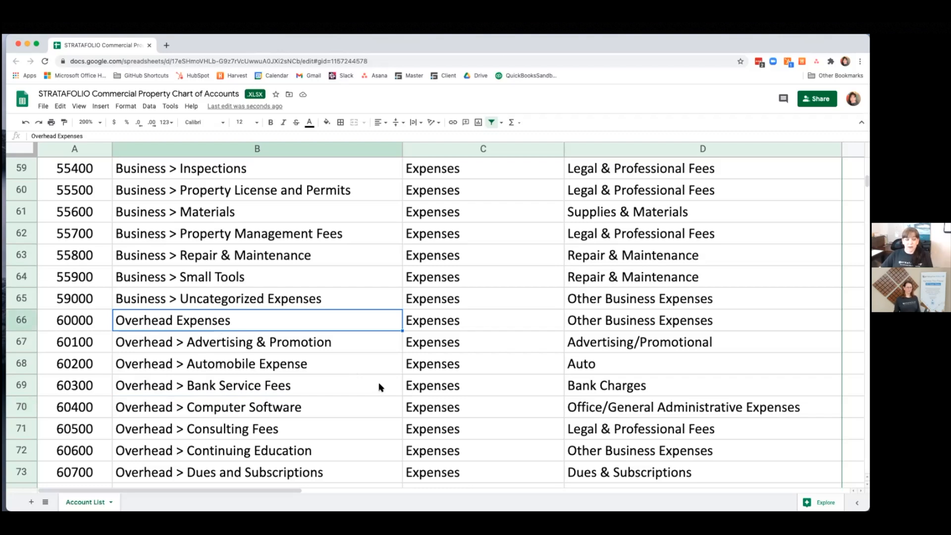
left_click(144, 345)
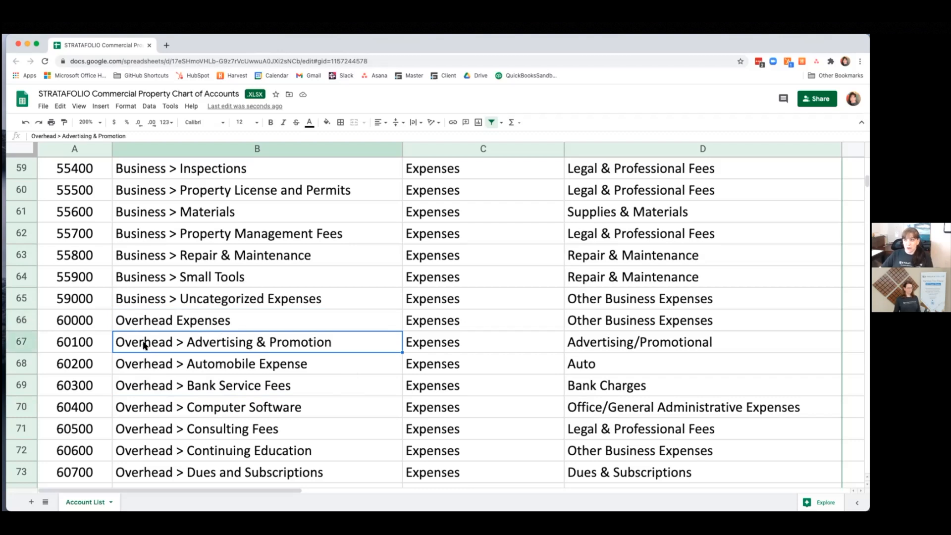
left_click(168, 216)
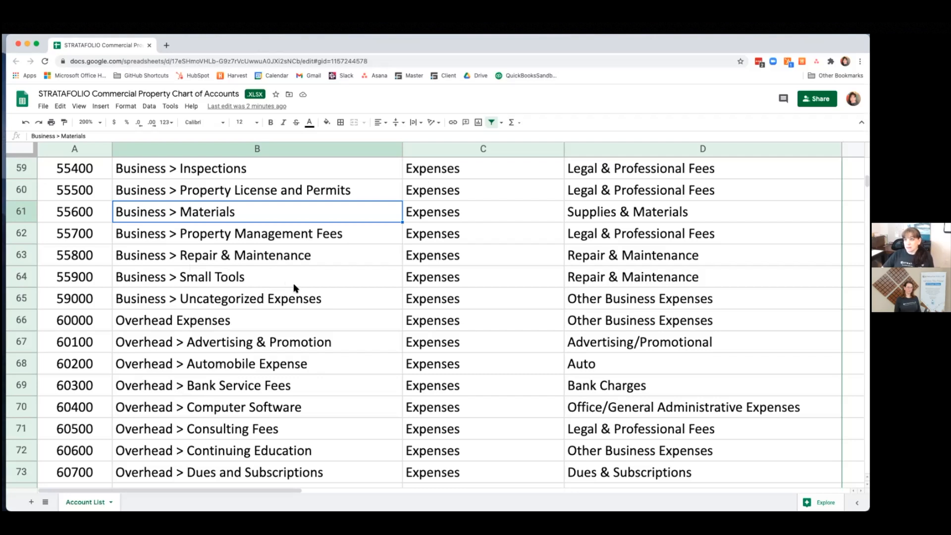
scroll(293, 291, "down", 1)
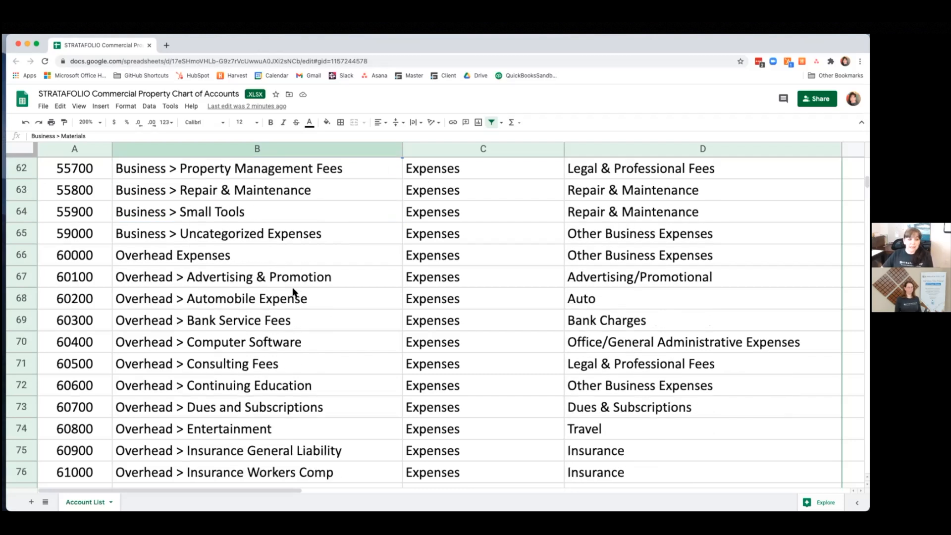
scroll(294, 290, "down", 1)
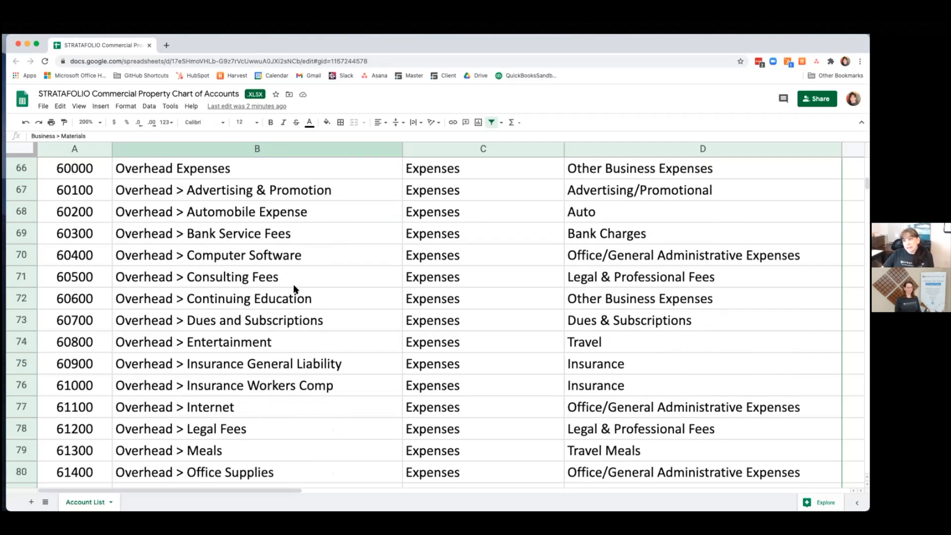
scroll(295, 289, "down", 2)
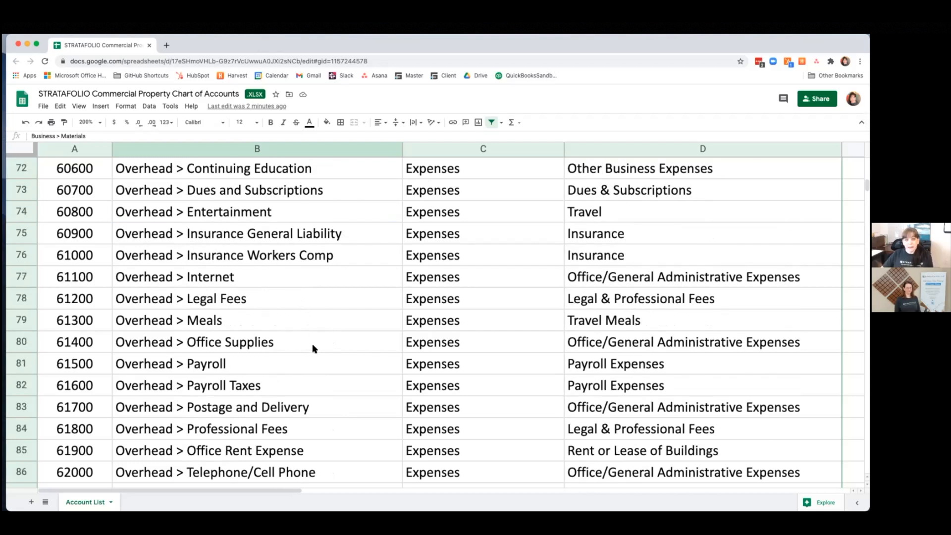
left_click(308, 366)
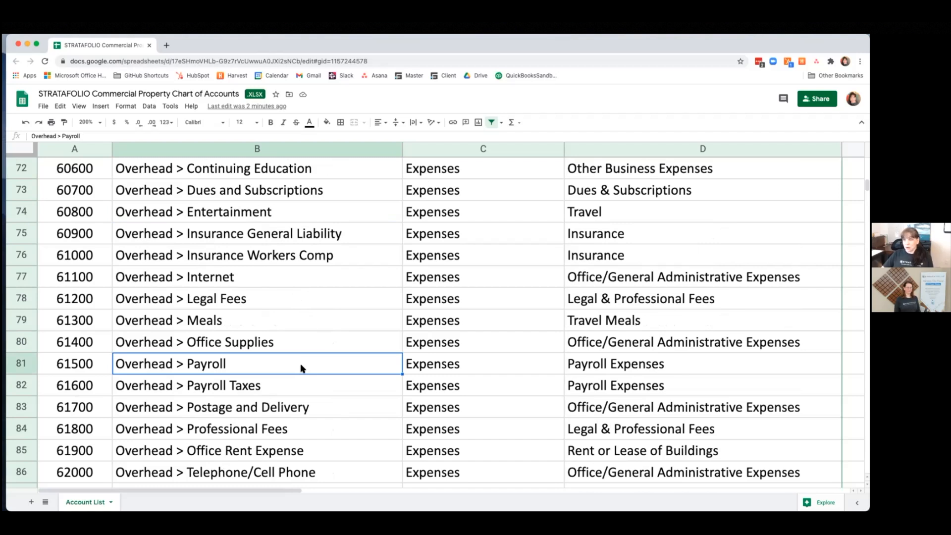
scroll(317, 372, "down", 3)
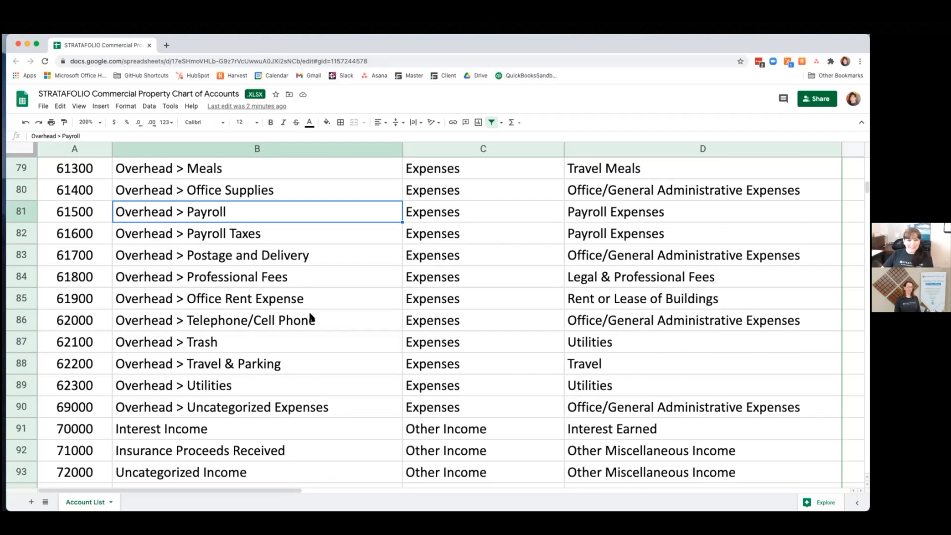
scroll(310, 317, "down", 1)
scroll(361, 318, "down", 1)
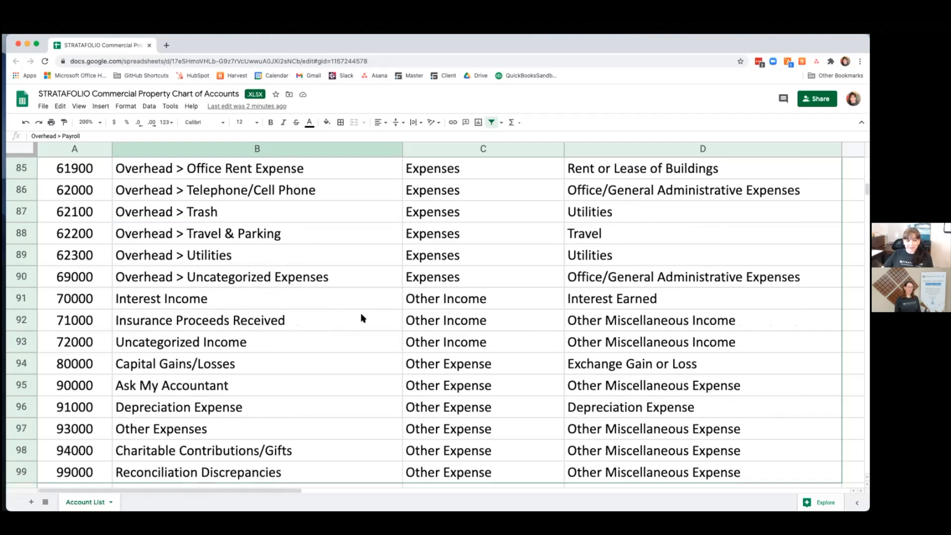
scroll(361, 318, "up", 2)
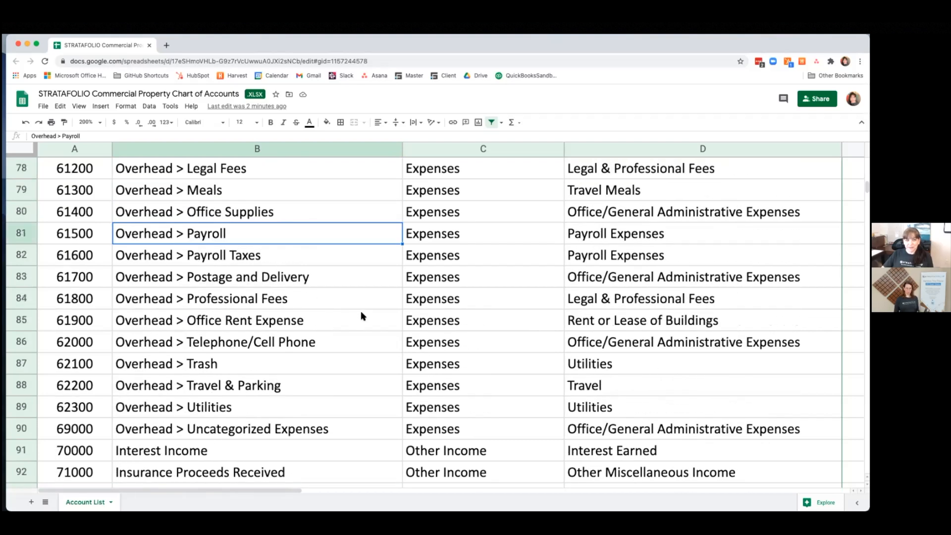
scroll(381, 267, "up", 4)
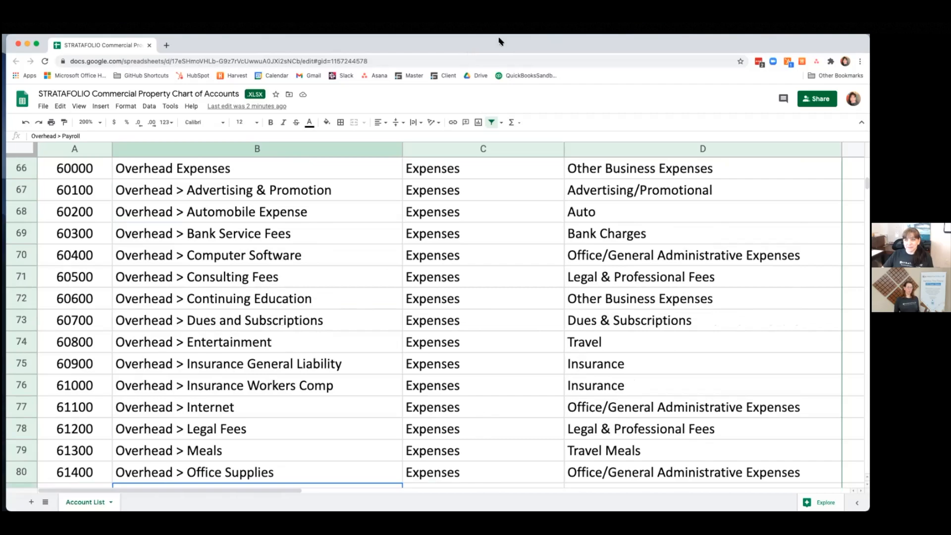
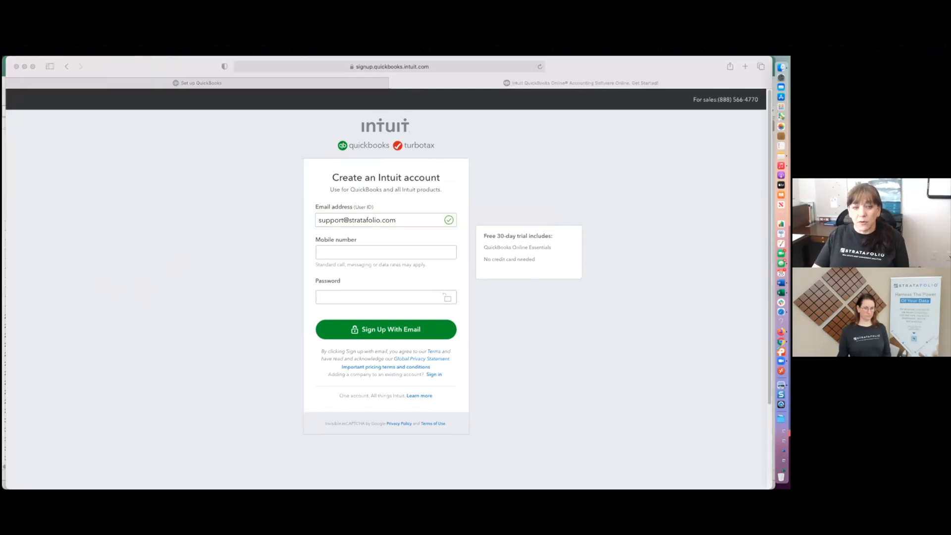
- On the QuickBooks sign-up page, enter the mobile number and account password, sign up with email and continue with the trial
left_click(319, 256)
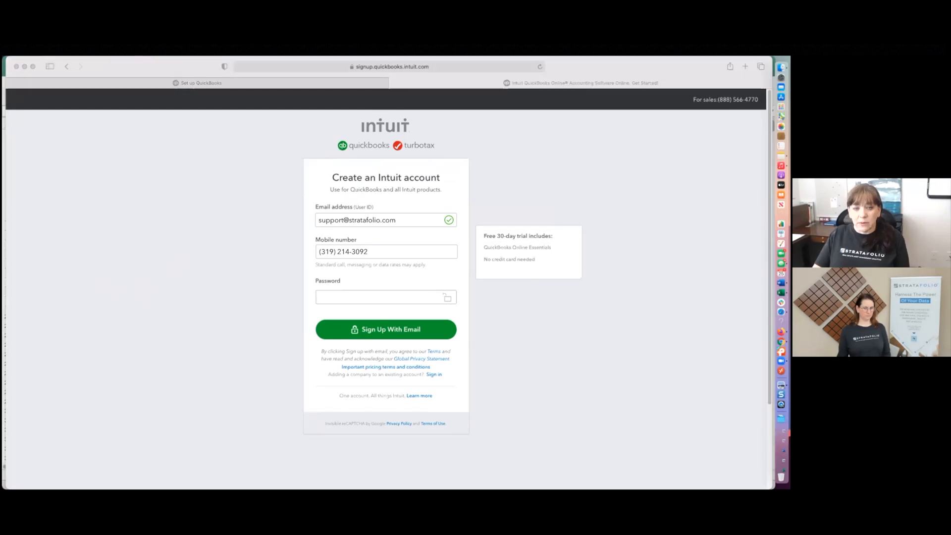
left_click(380, 297)
key("super+v")
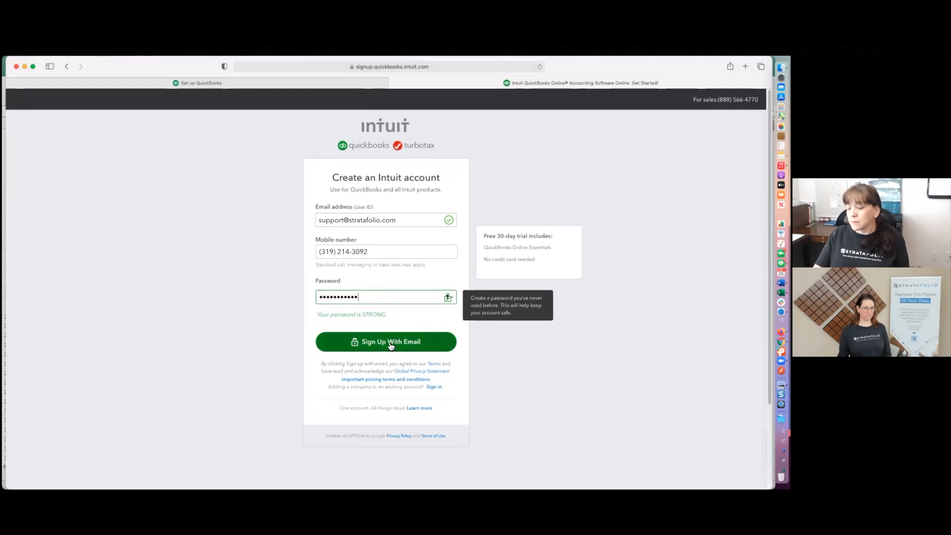
left_click(391, 346)
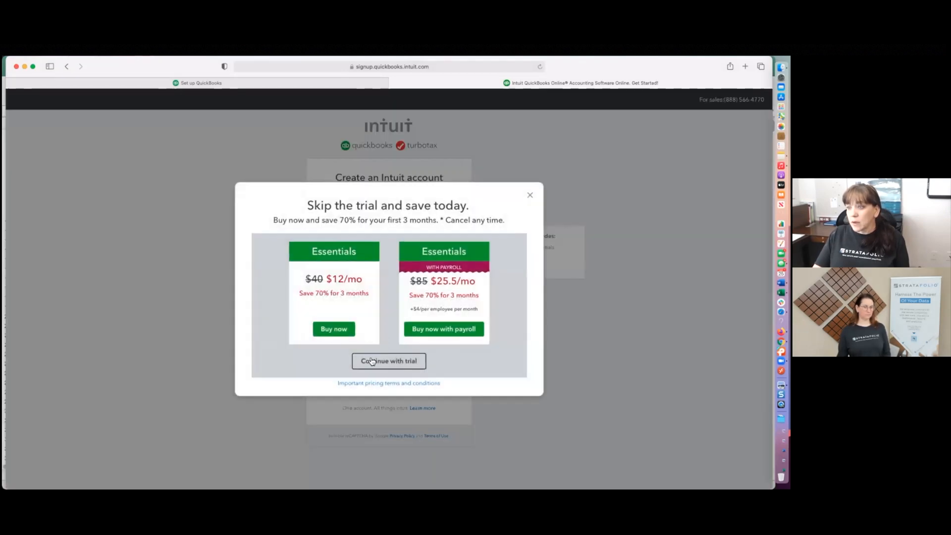
left_click(390, 361)
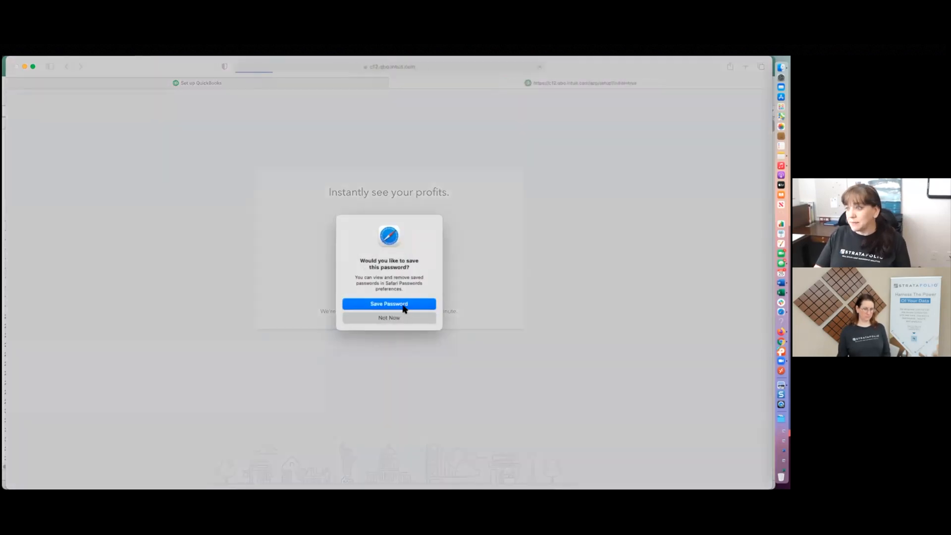
- Decline saving the password, enter Brookline New as the legal business name, and continue with the industry left blank
left_click(396, 318)
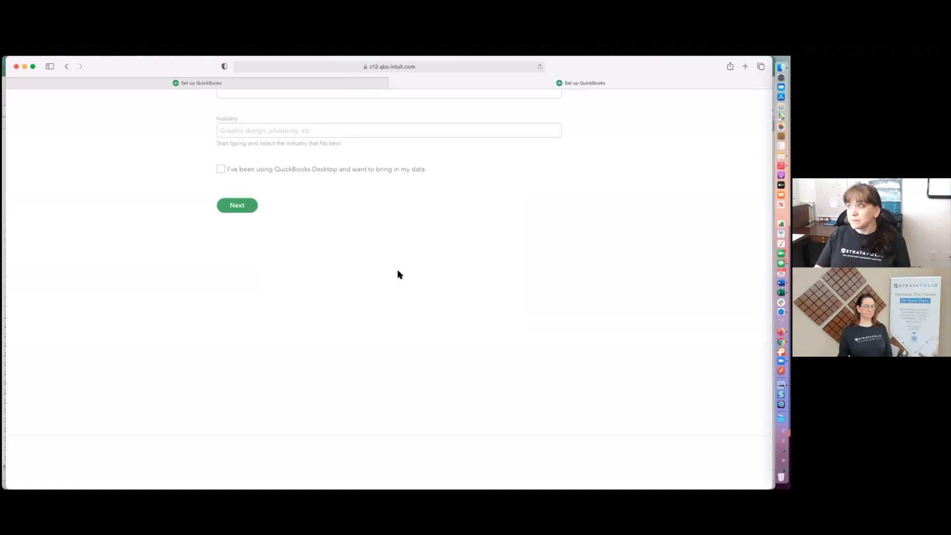
left_click(306, 220)
type("Brookline New")
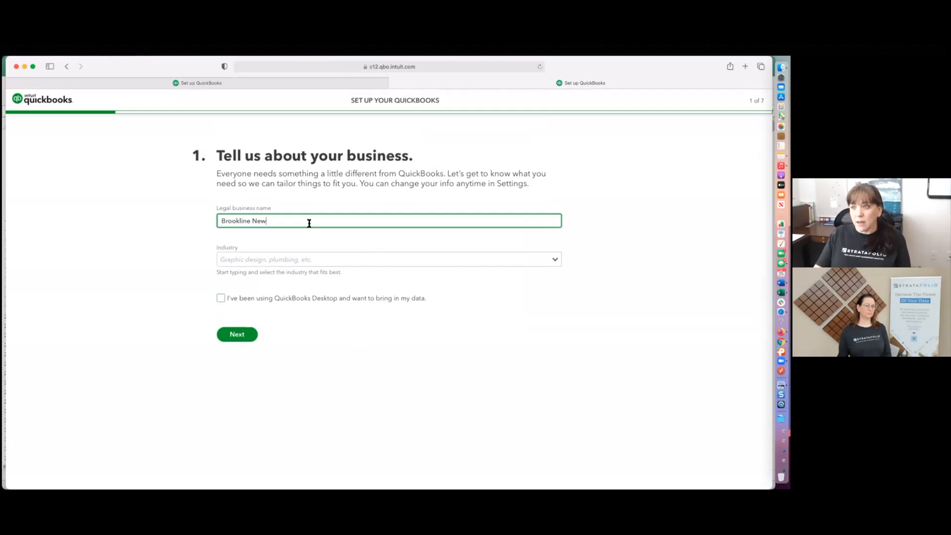
left_click(324, 264)
left_click(289, 312)
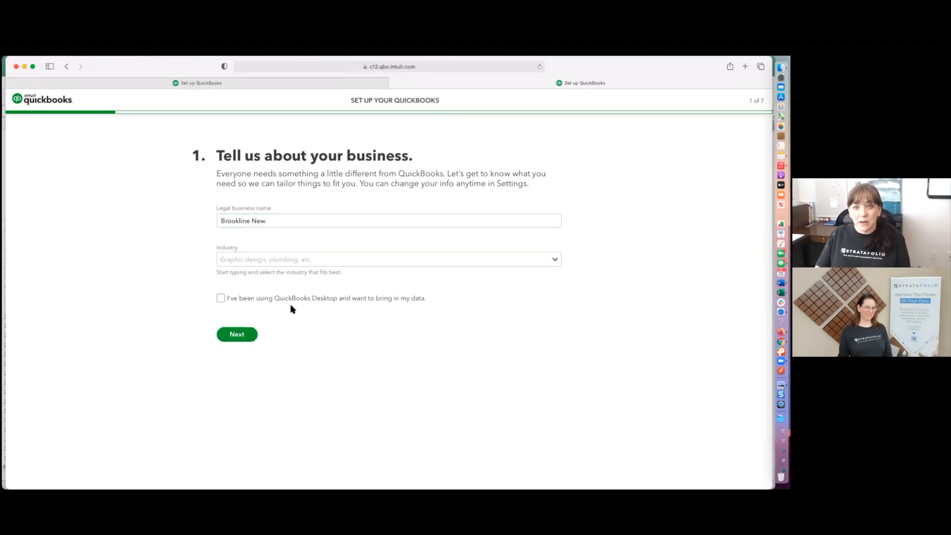
left_click(272, 222)
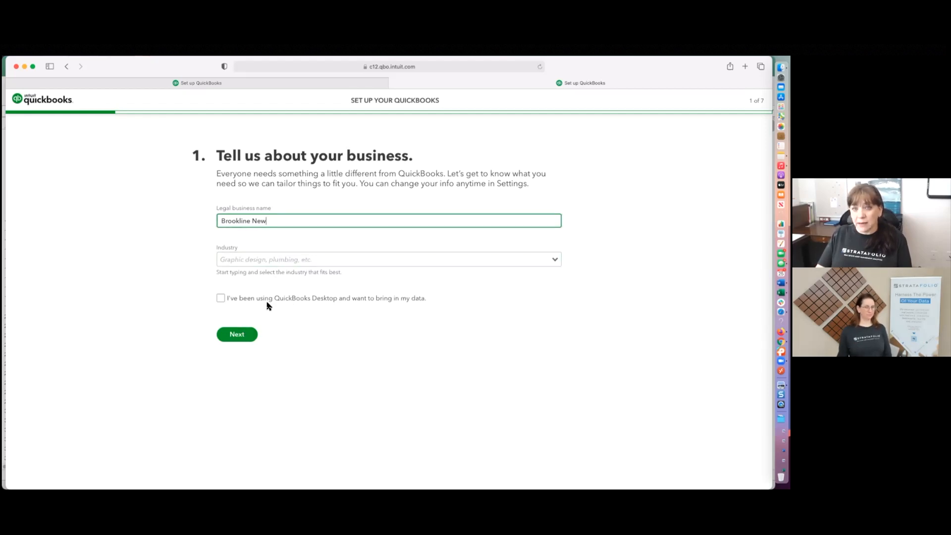
left_click(236, 335)
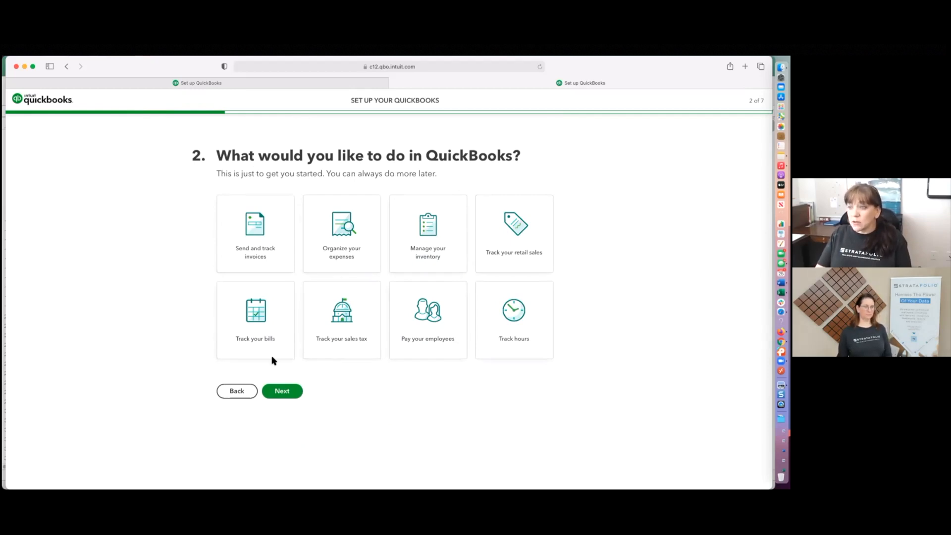
- Choose sending and tracking invoices and organizing expenses as the QuickBooks uses, and answer No to having employees
left_click(266, 238)
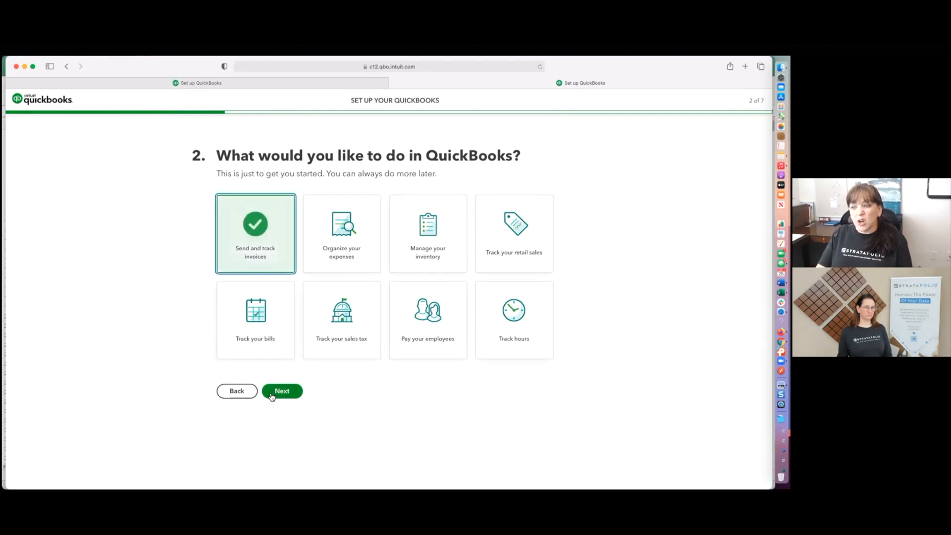
left_click(356, 239)
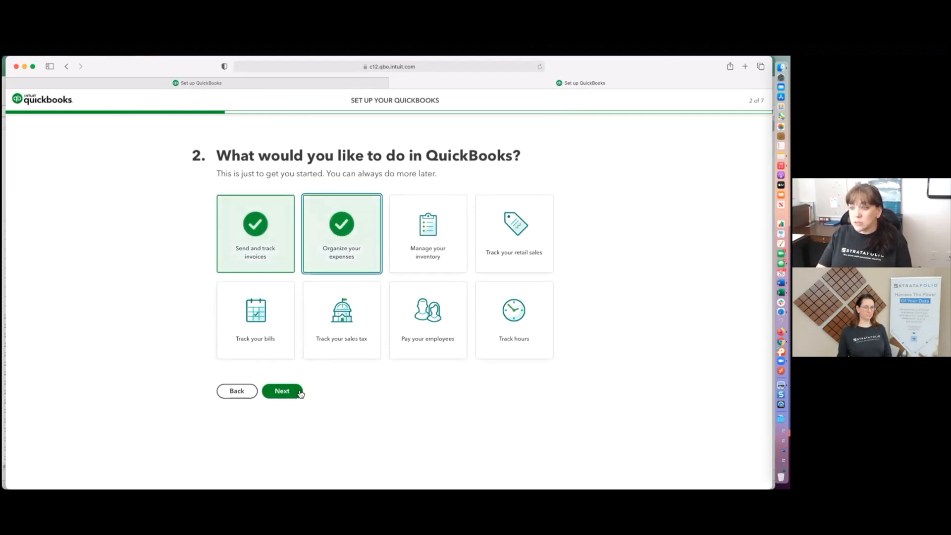
left_click(282, 393)
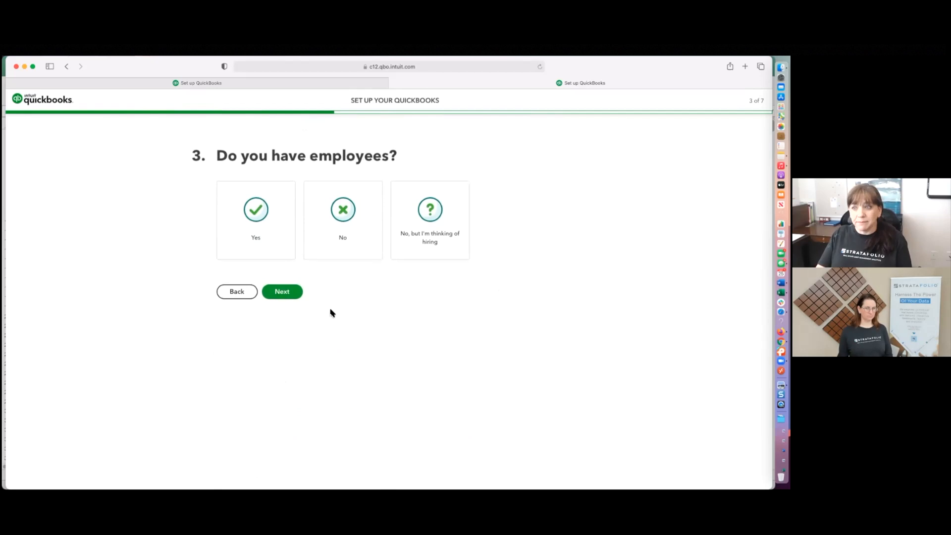
left_click(341, 217)
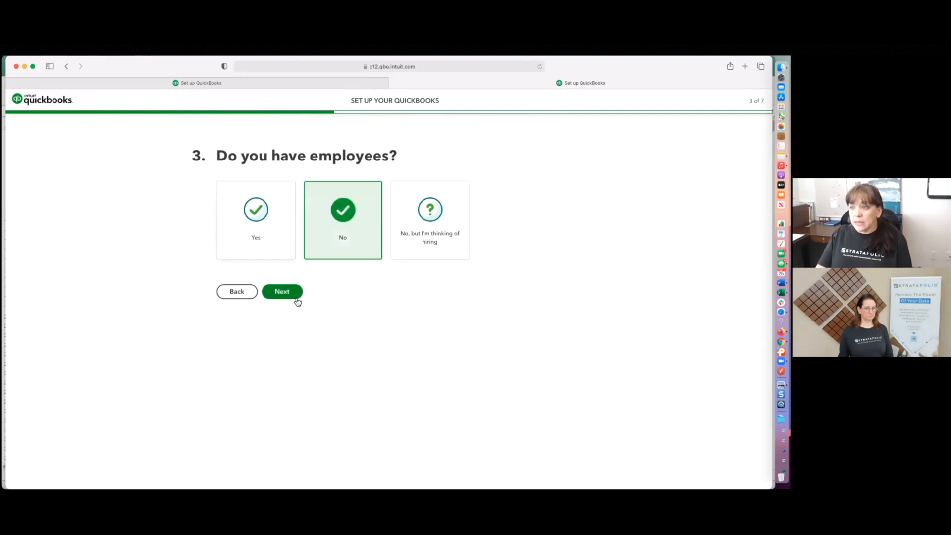
left_click(281, 292)
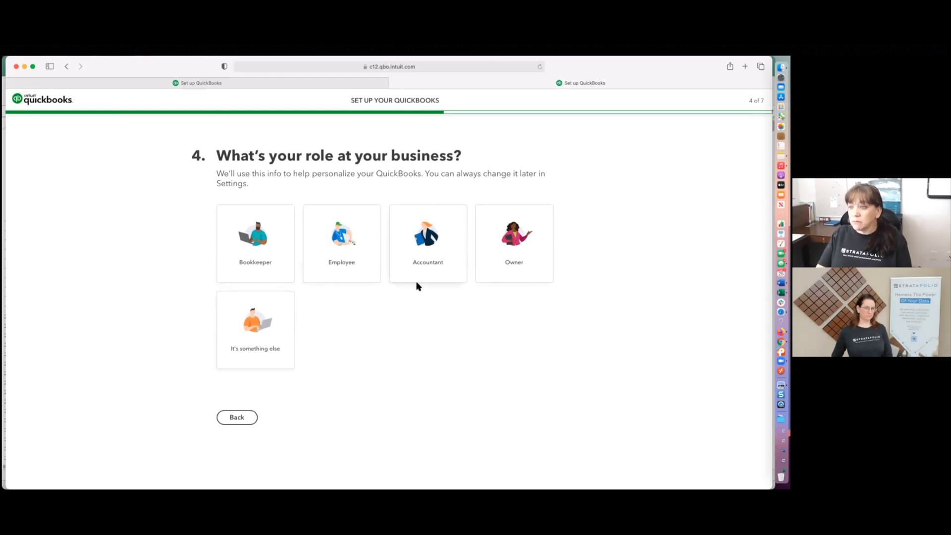
- Answer the role question with "It's something else" and the bookkeeper question with "No, I do it all myself", and set the business kind to Partnership
left_click(262, 327)
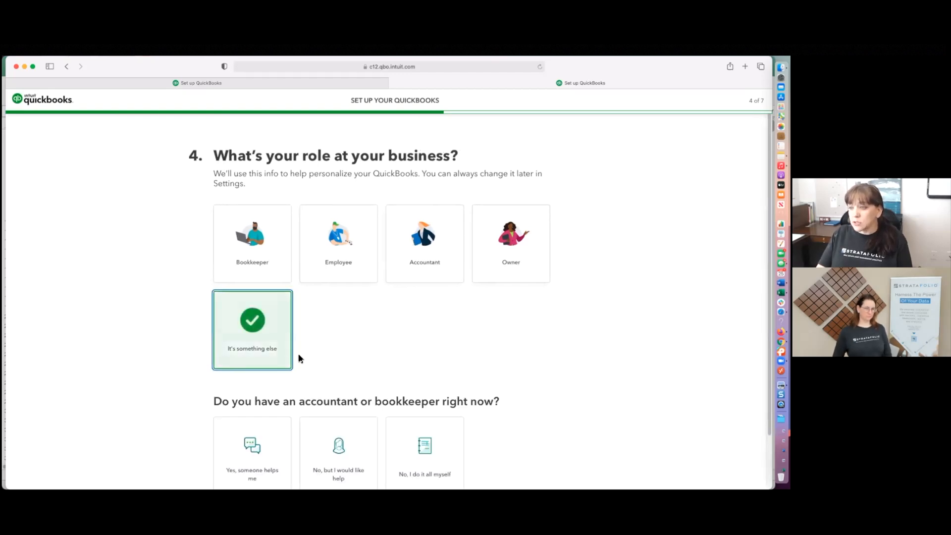
left_click(412, 393)
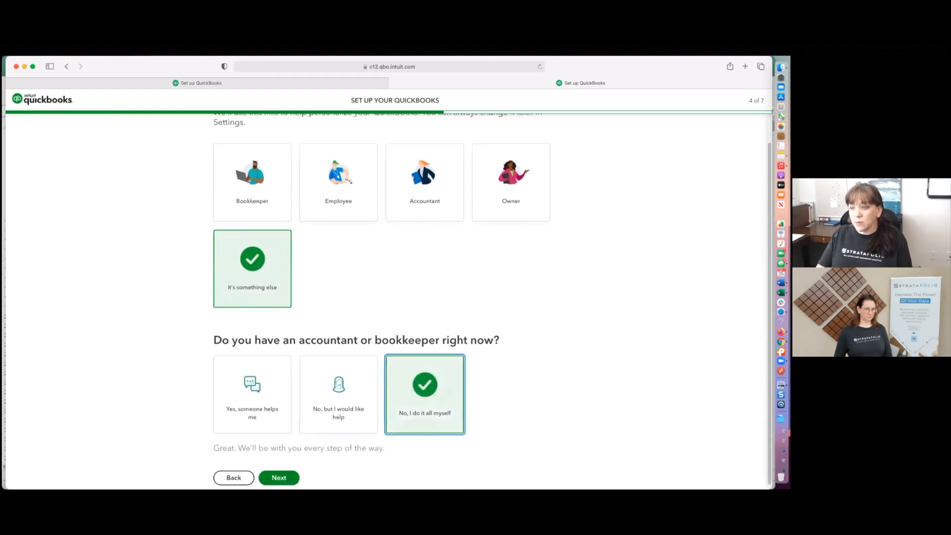
left_click(284, 478)
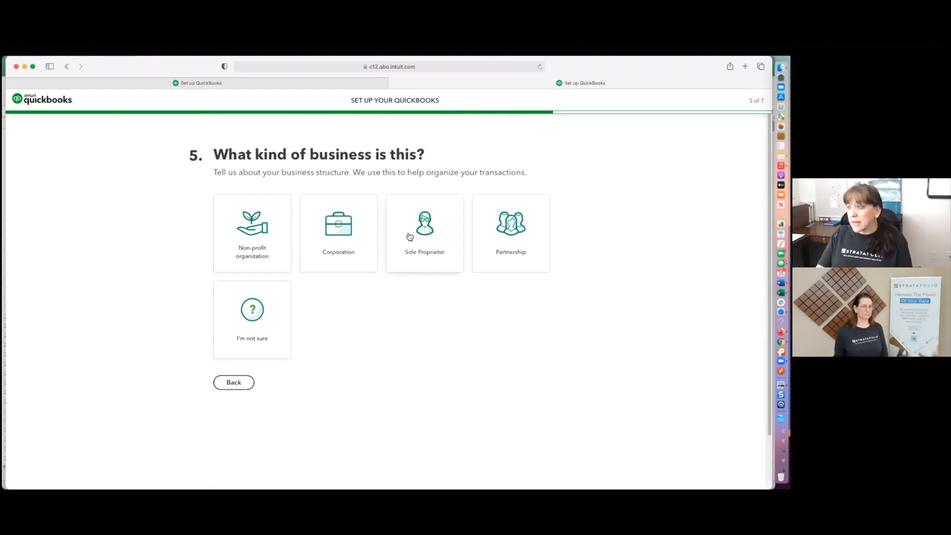
left_click(520, 237)
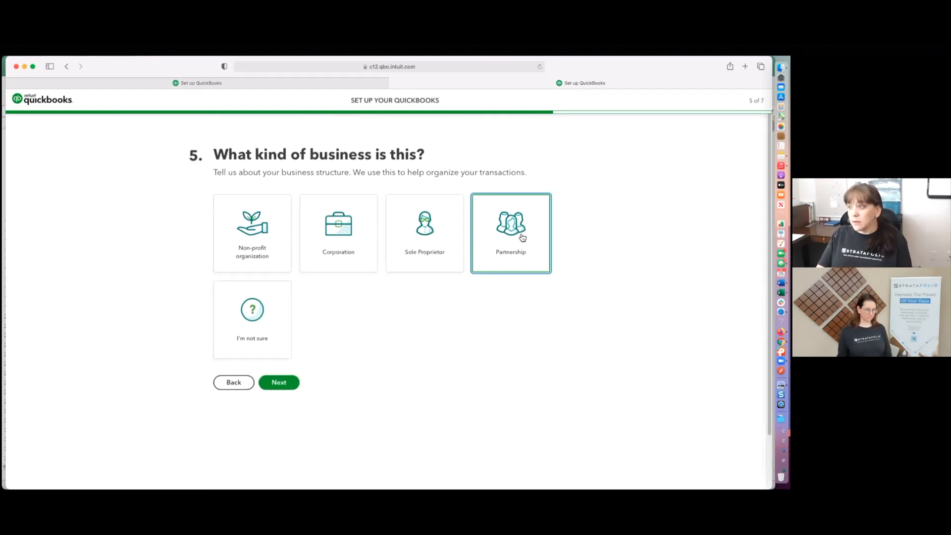
left_click(279, 381)
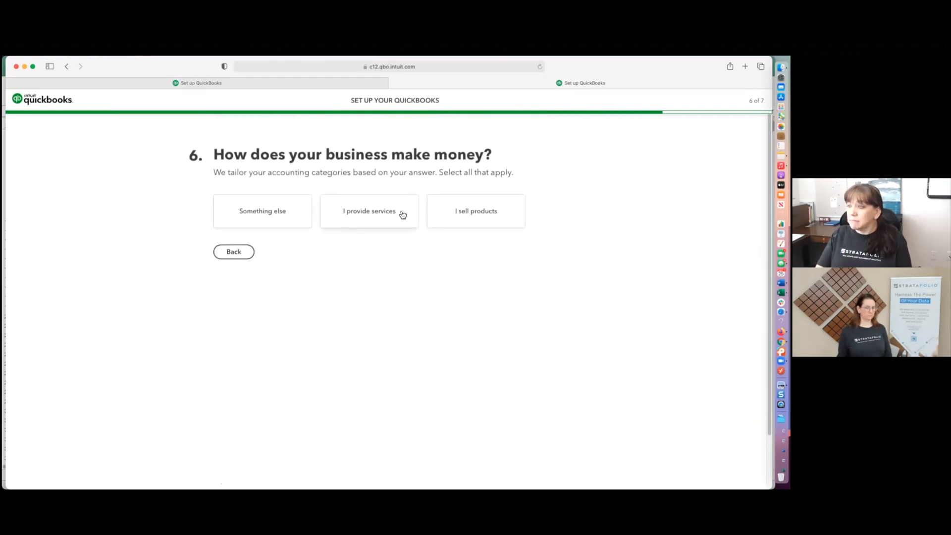
- Select "Something else" for how the business makes money, choose to add transactions manually, and finish the company setup
left_click(285, 214)
left_click(281, 257)
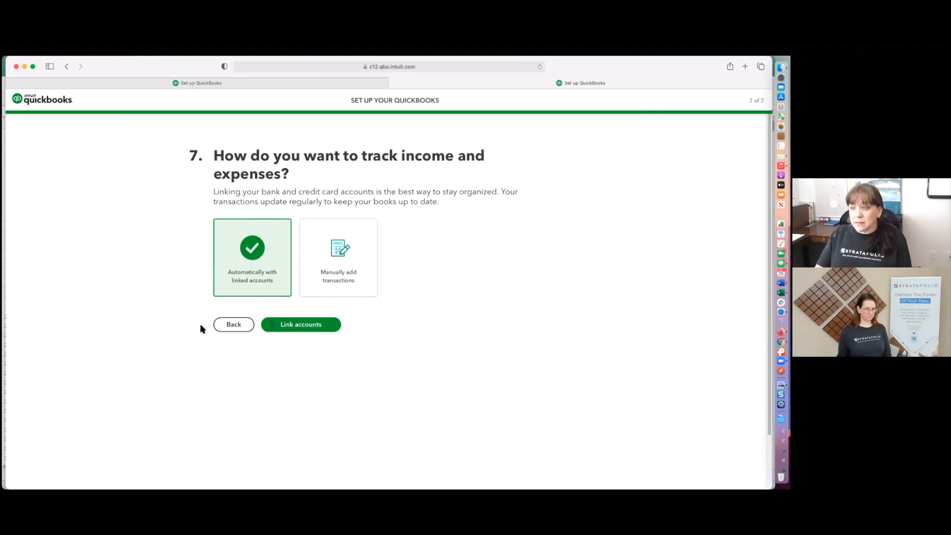
left_click(343, 252)
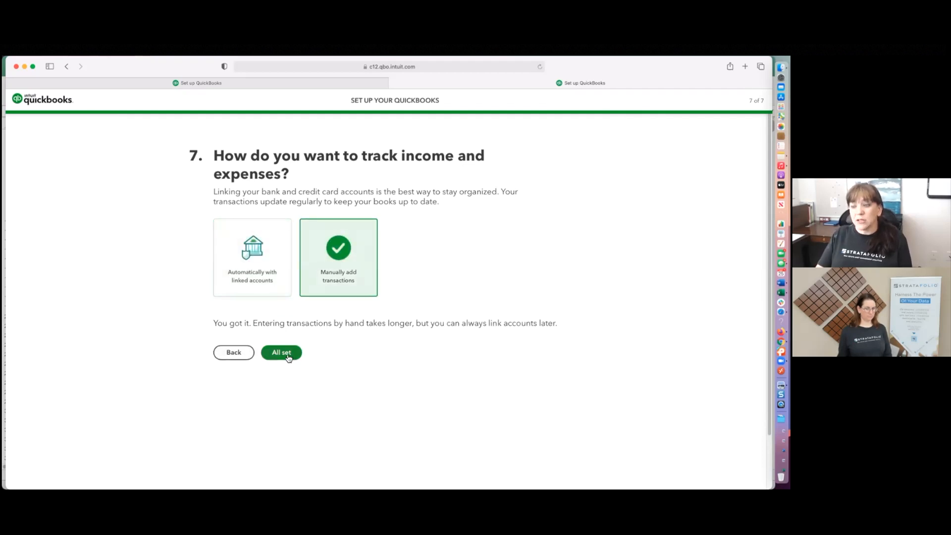
left_click(287, 354)
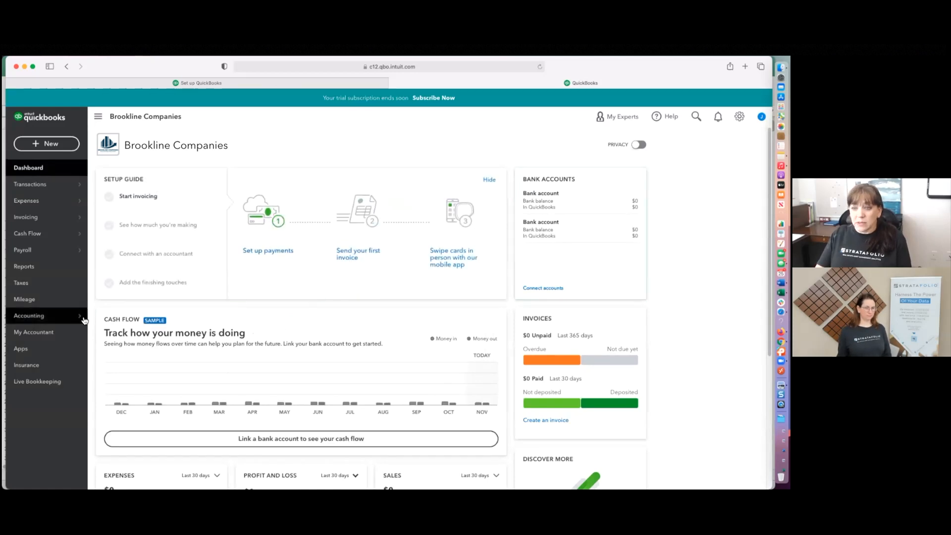
- Open the new company's chart of accounts, passing the introduction page to reach the account list
mouse_move(45, 322)
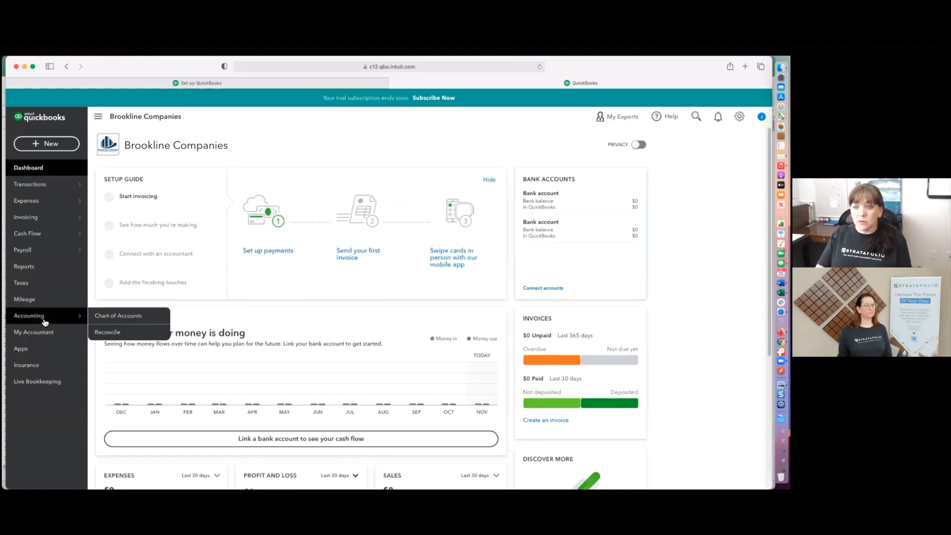
left_click(120, 318)
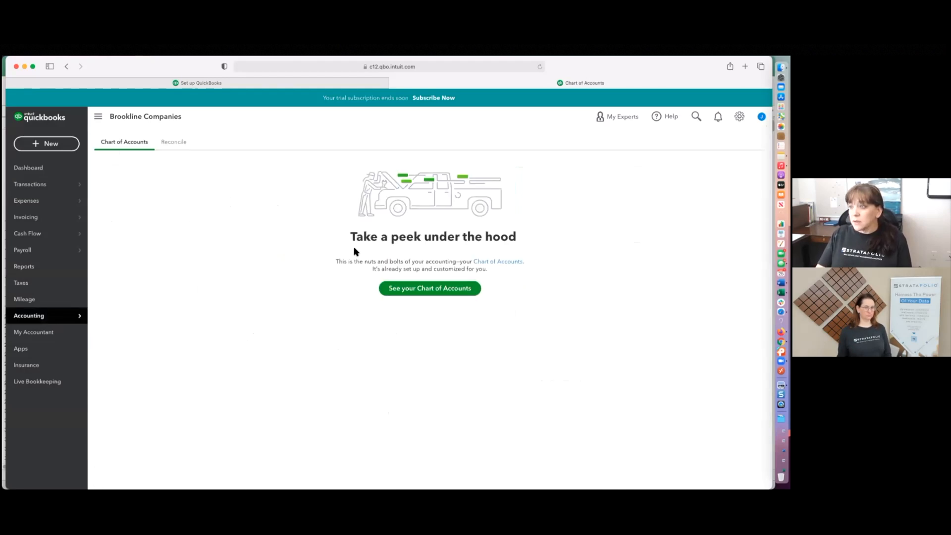
left_click(425, 290)
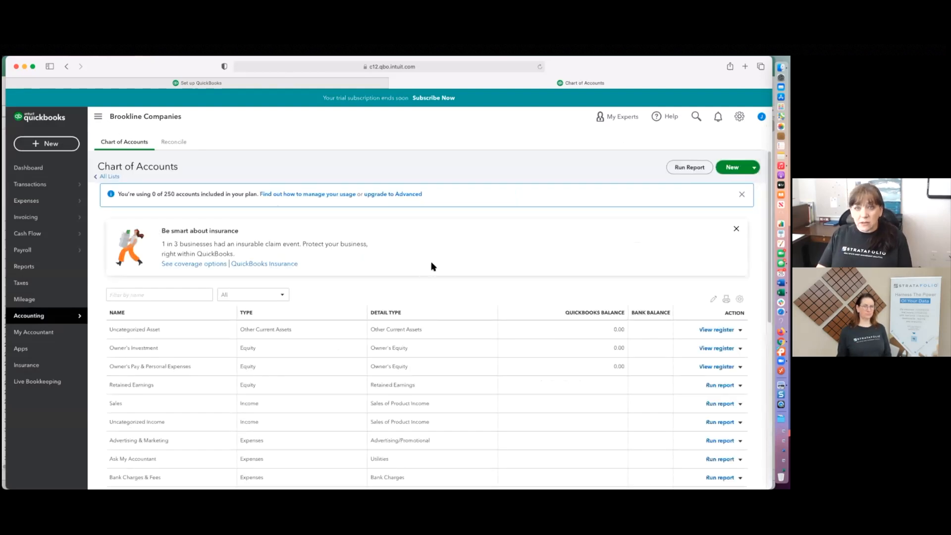
- Rename the Advertising & Marketing expense account to Advertising and save it
scroll(431, 302, "down", 2)
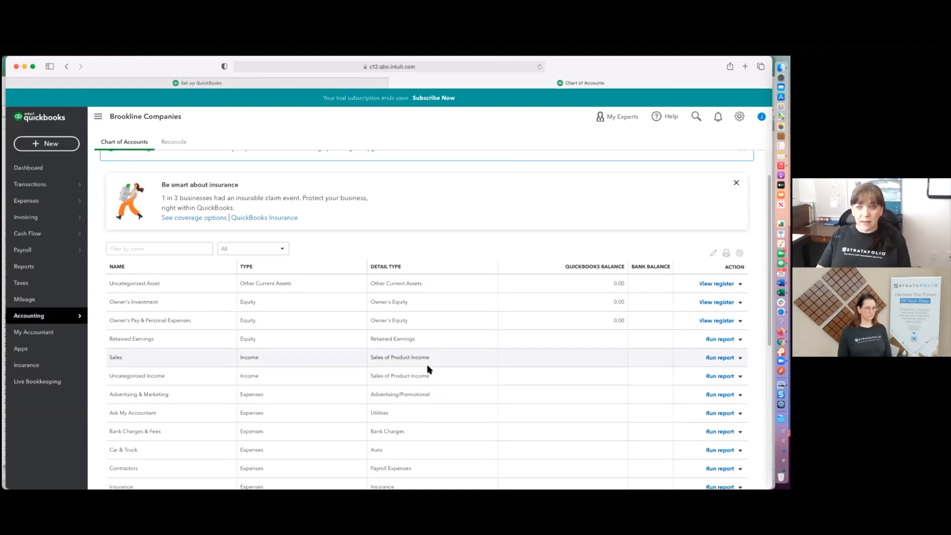
scroll(429, 369, "down", 2)
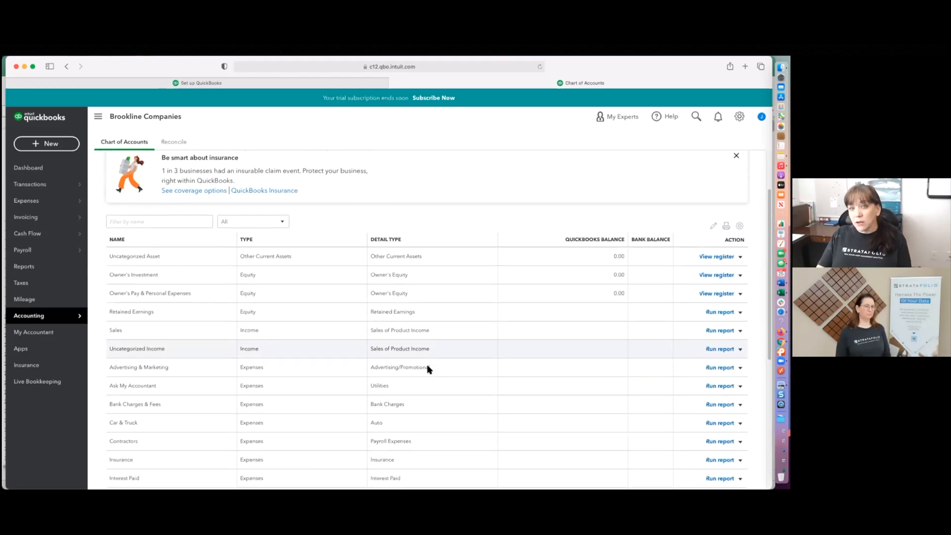
scroll(293, 388, "down", 1)
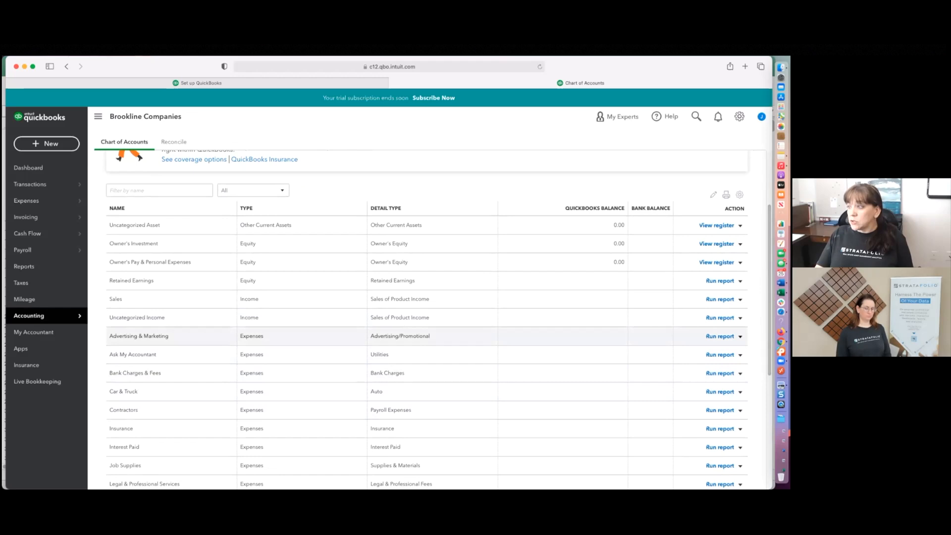
left_click(739, 336)
left_click(657, 349)
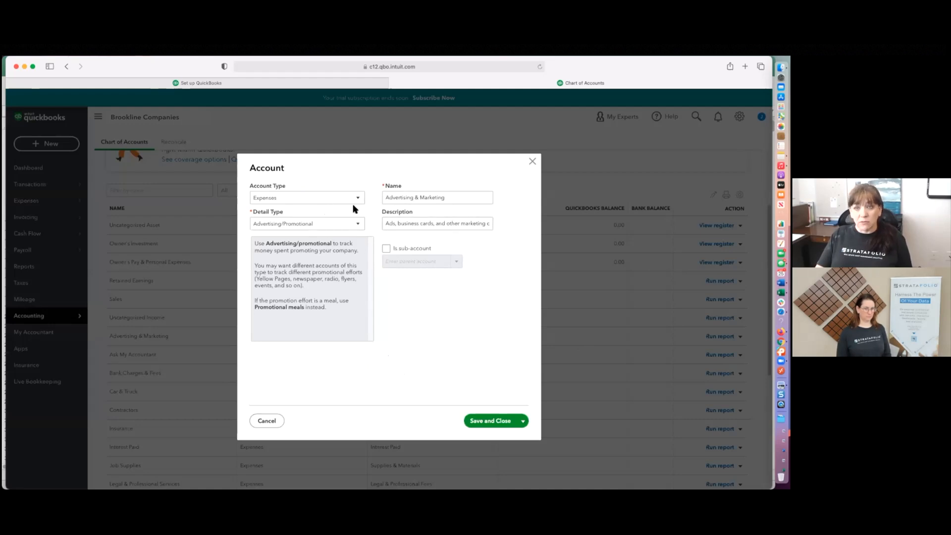
double_click(426, 197)
key("BackSpace")
key("BackSpace")
key("BackSpace")
key("BackSpace")
left_click(490, 421)
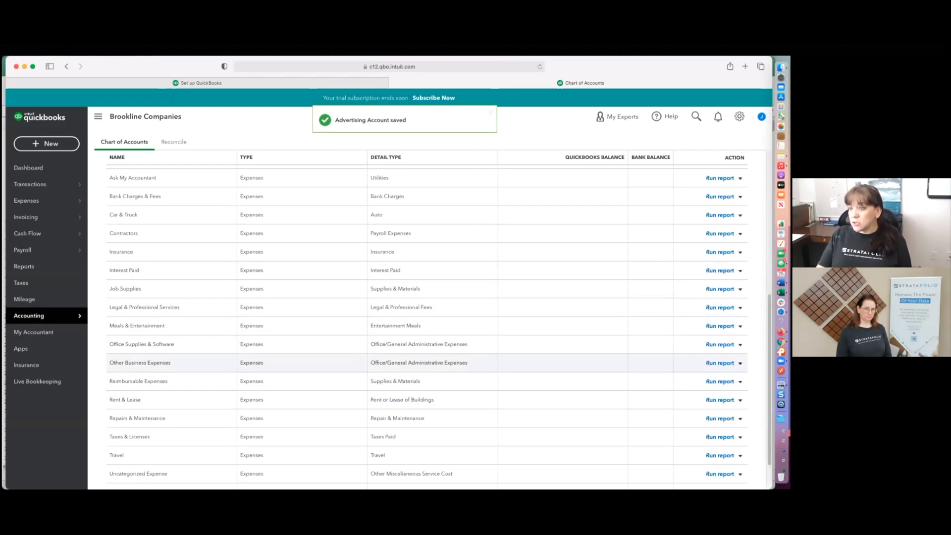
- Make the Other Business Expenses account inactive
left_click(740, 363)
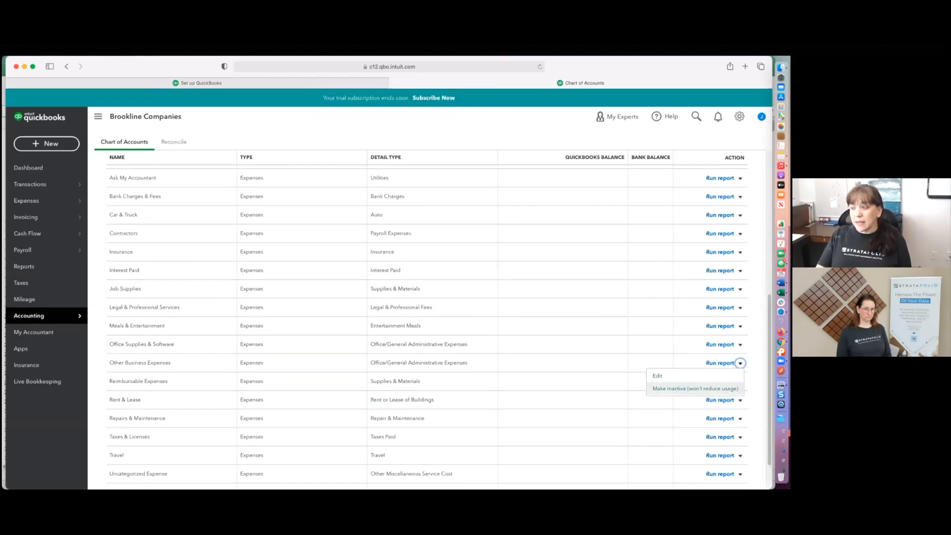
left_click(694, 388)
left_click(449, 312)
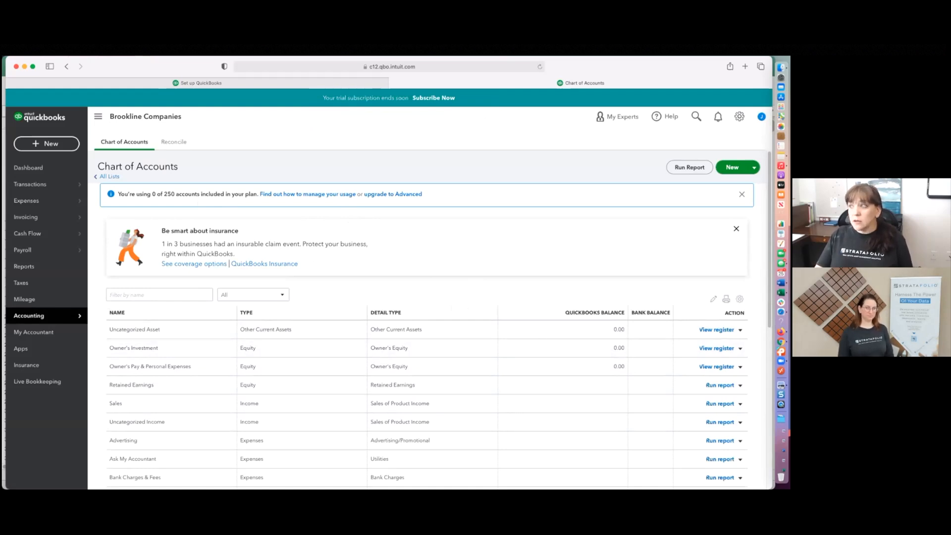
- Upload STRATAFOLIO Commercial Property Chart of Accounts for Download.xlsx from Downloads for an account import and accept the suggested field mapping
left_click(754, 167)
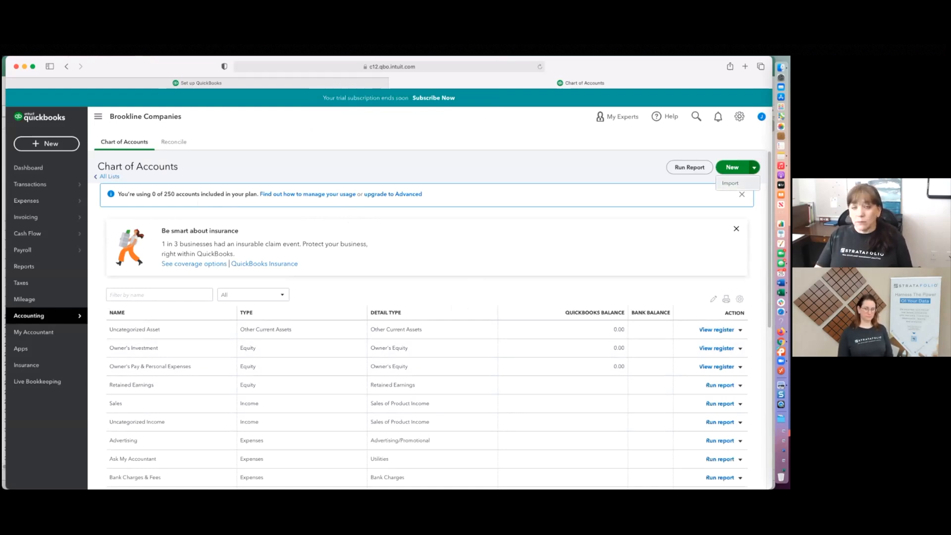
left_click(730, 183)
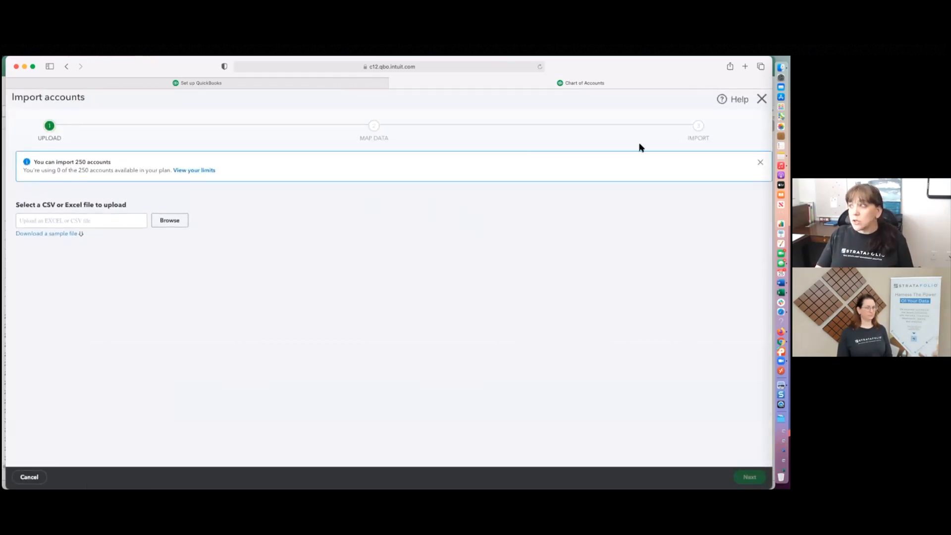
left_click(174, 224)
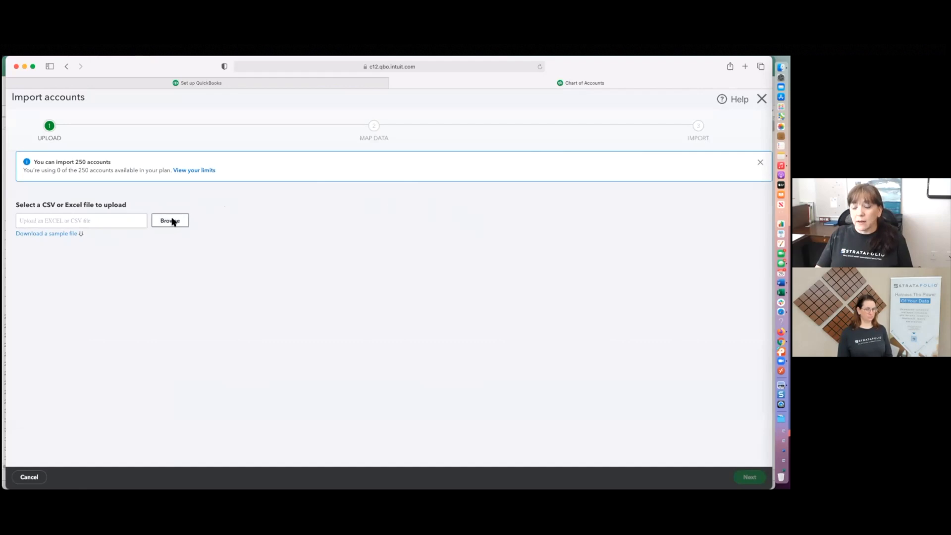
left_click(345, 234)
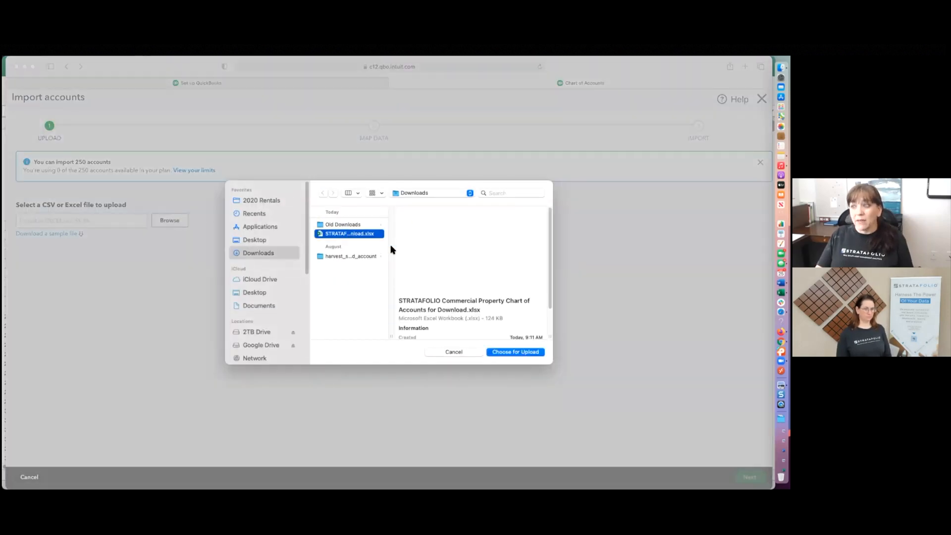
left_click(521, 353)
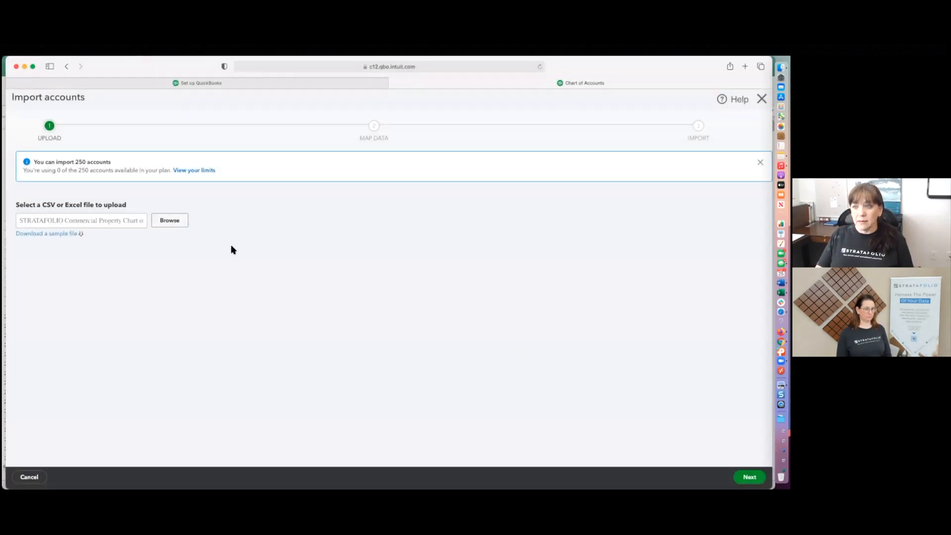
left_click(749, 476)
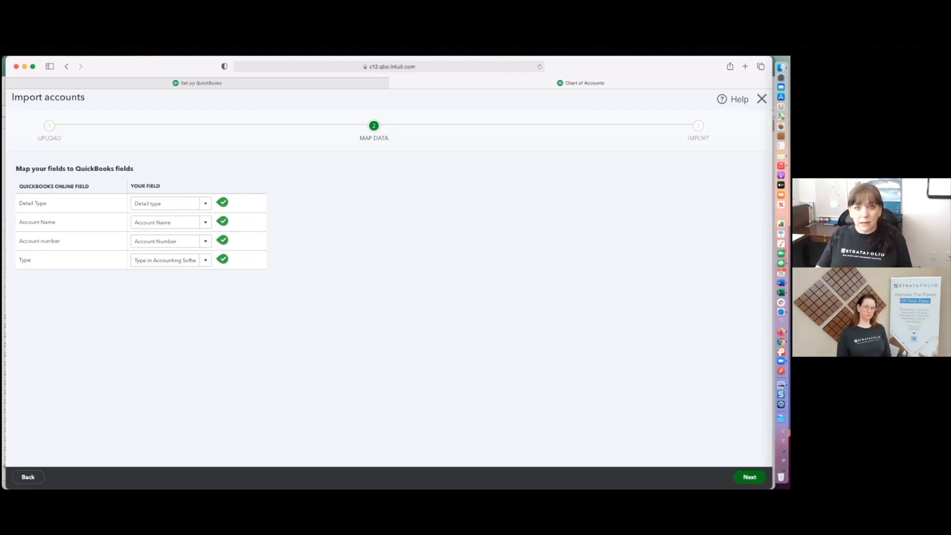
left_click(749, 476)
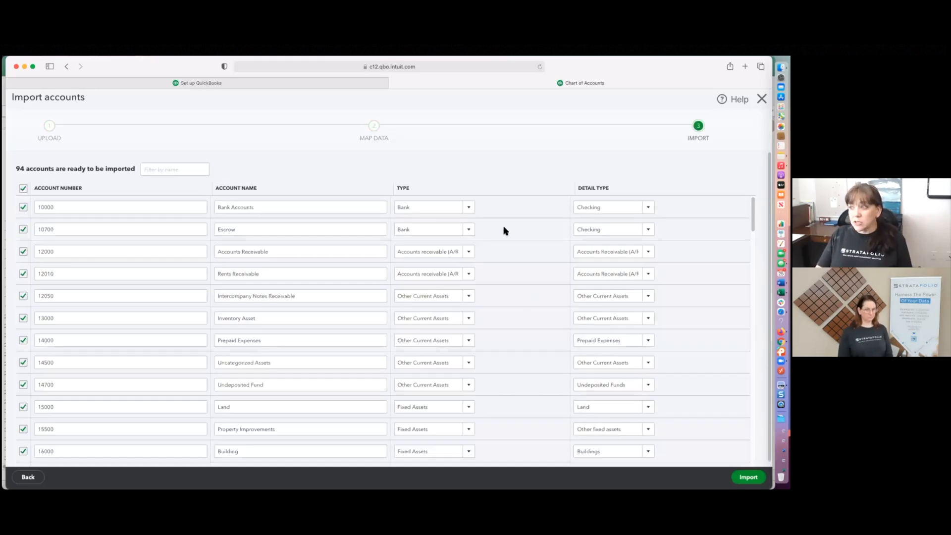
- Look through the accounts in the import preview and import them all
scroll(510, 349, "down", 3)
scroll(510, 348, "down", 15)
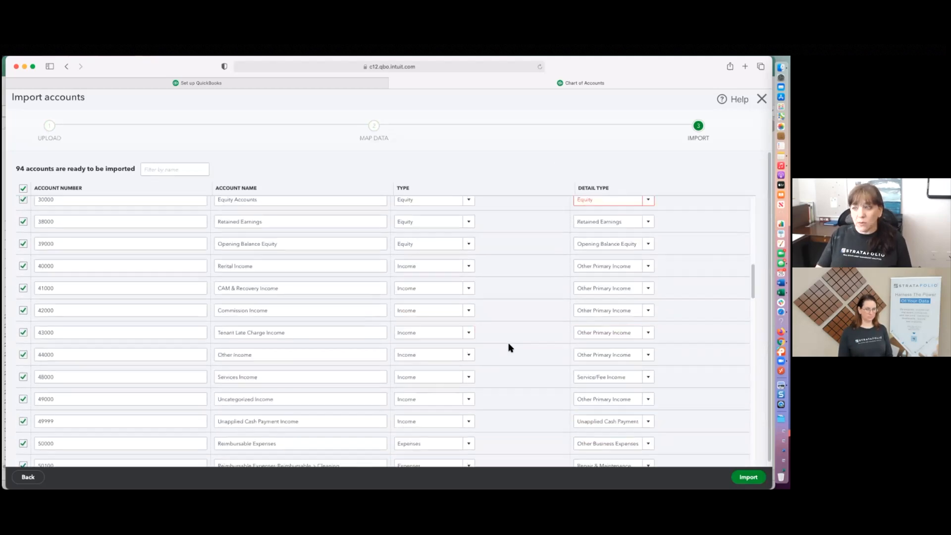
scroll(510, 347, "down", 10)
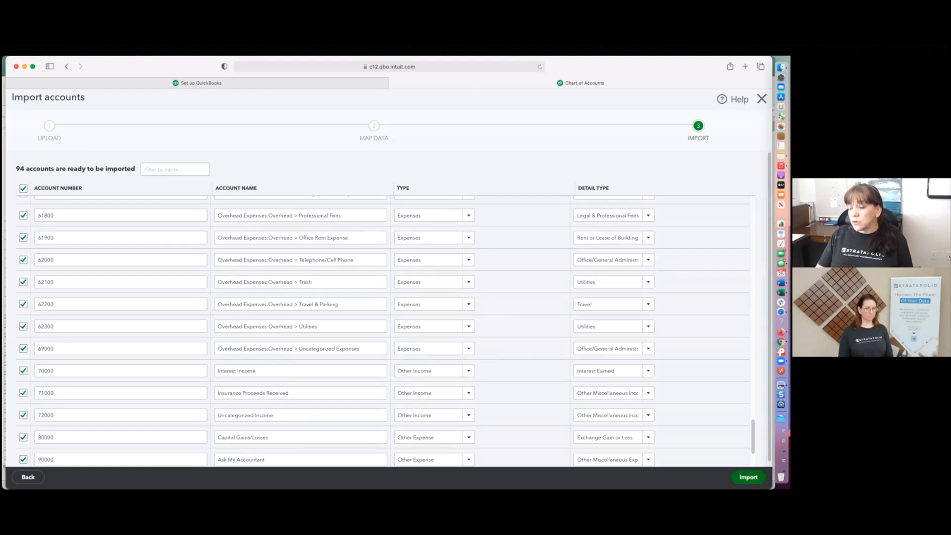
left_click(748, 477)
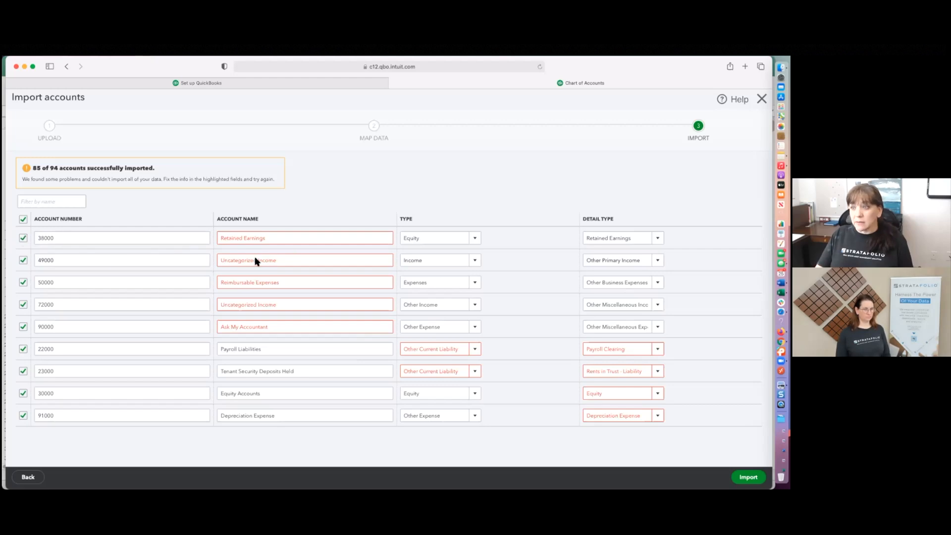
- Exclude the accounts flagged with errors, including Retained Earnings, from the import and finish it to return to the chart of accounts
left_click(23, 238)
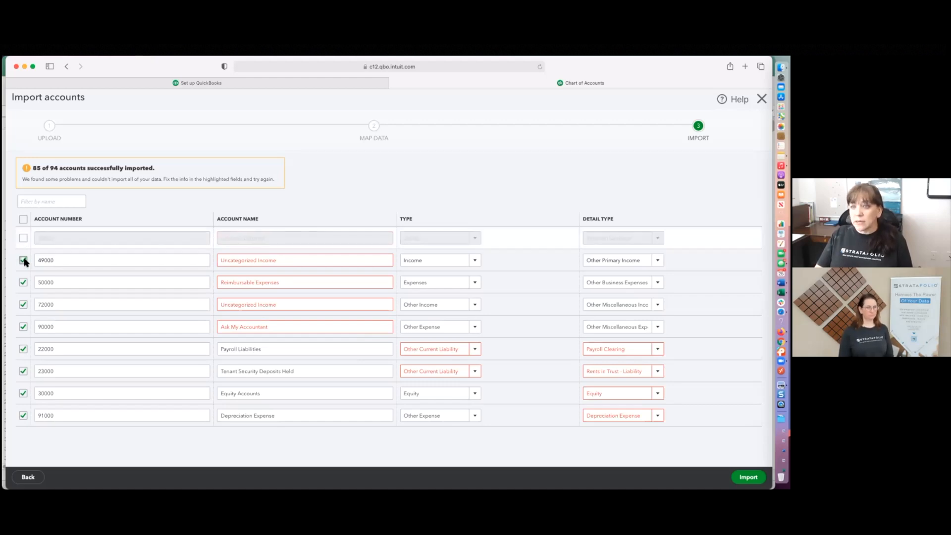
left_click(23, 219)
left_click(748, 476)
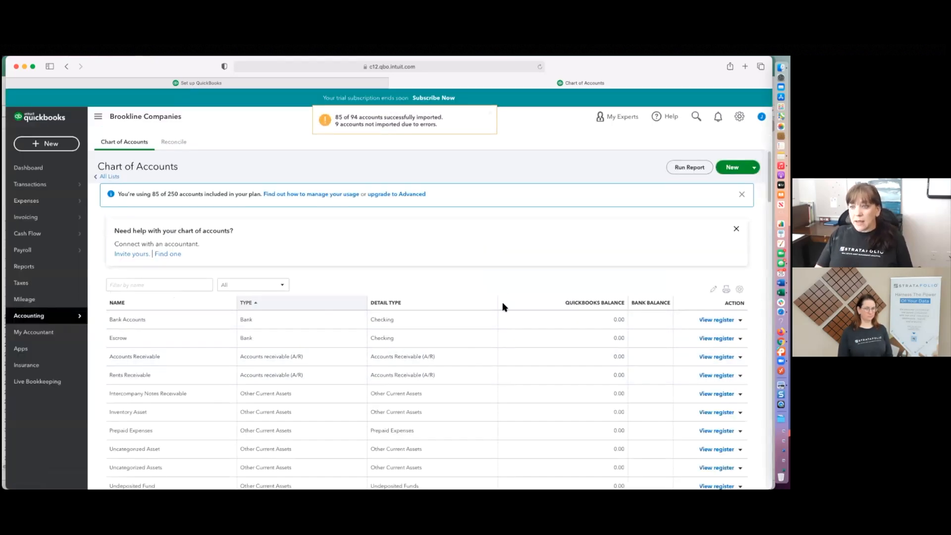
scroll(544, 385, "down", 5)
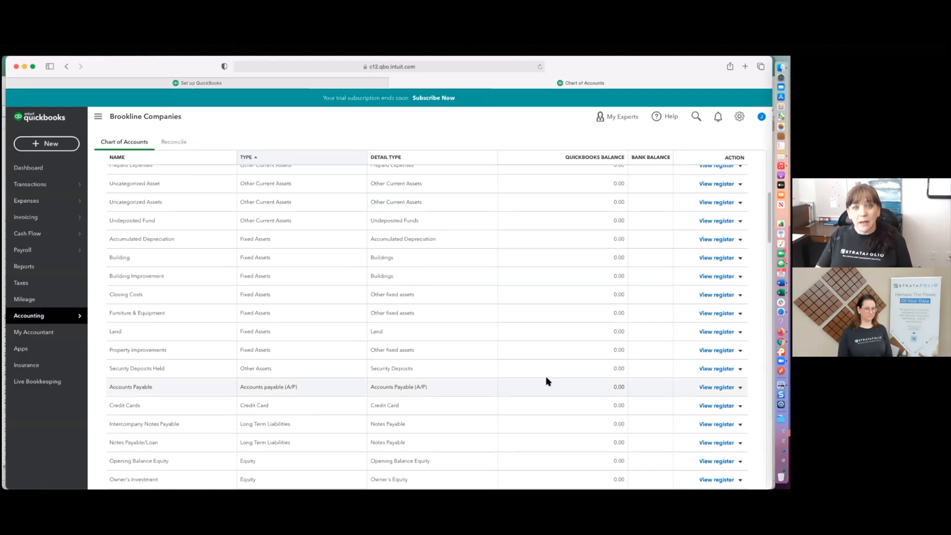
scroll(547, 381, "up", 6)
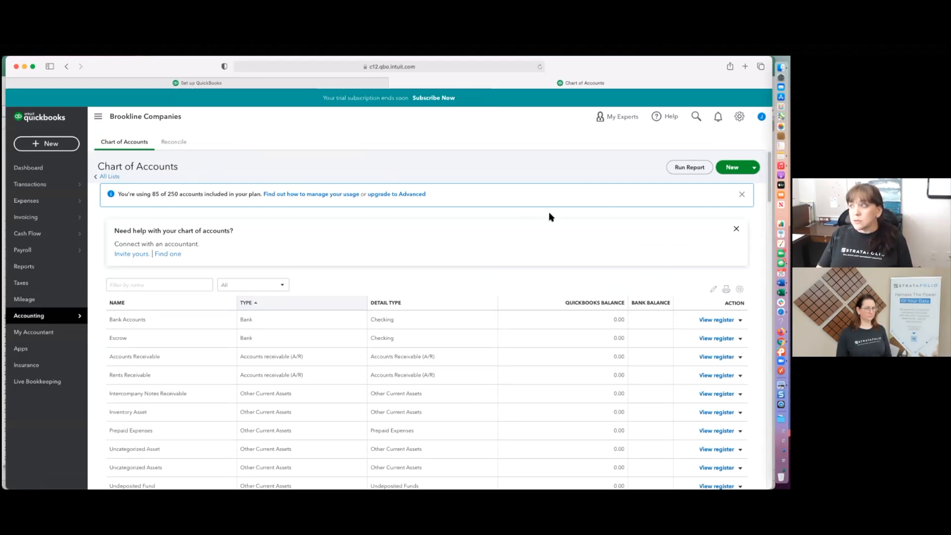
- Enable and show account numbers in the company's advanced chart of accounts settings and save the change
left_click(739, 116)
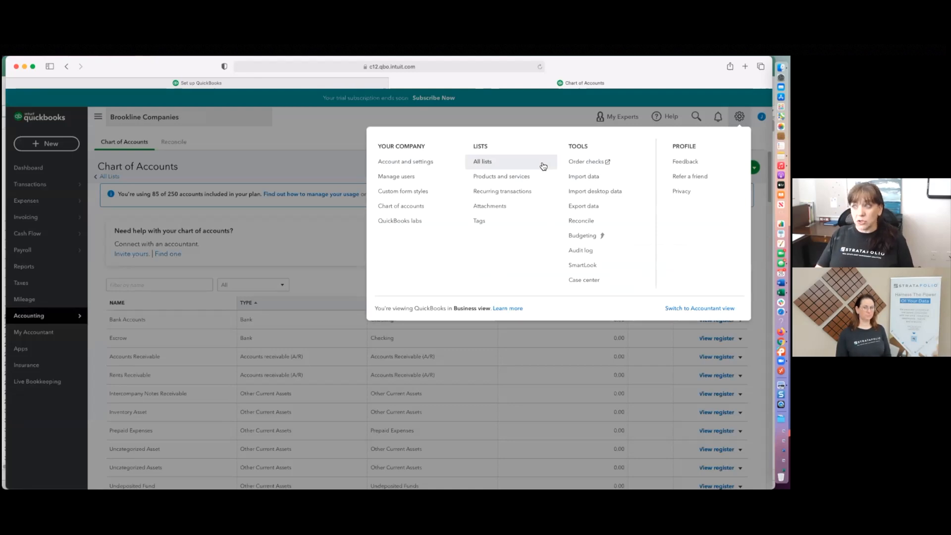
left_click(425, 163)
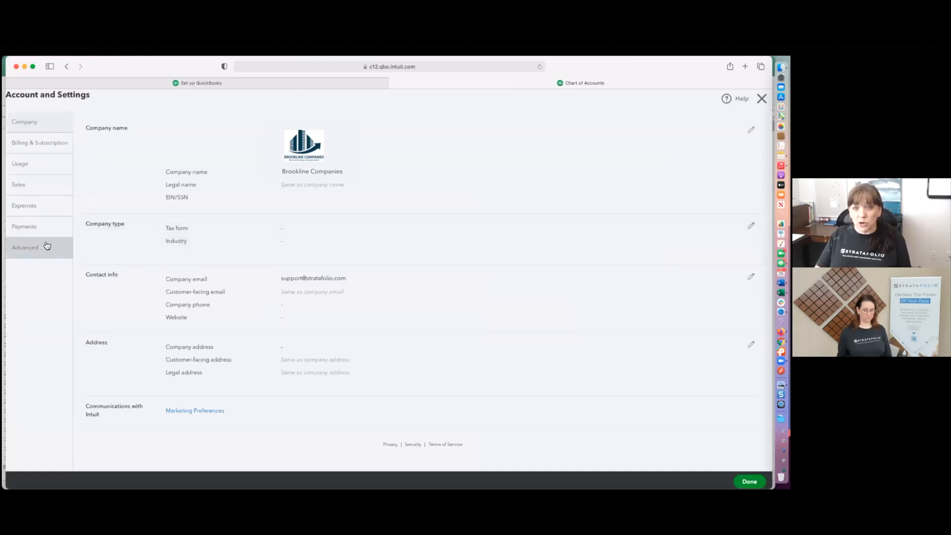
left_click(35, 247)
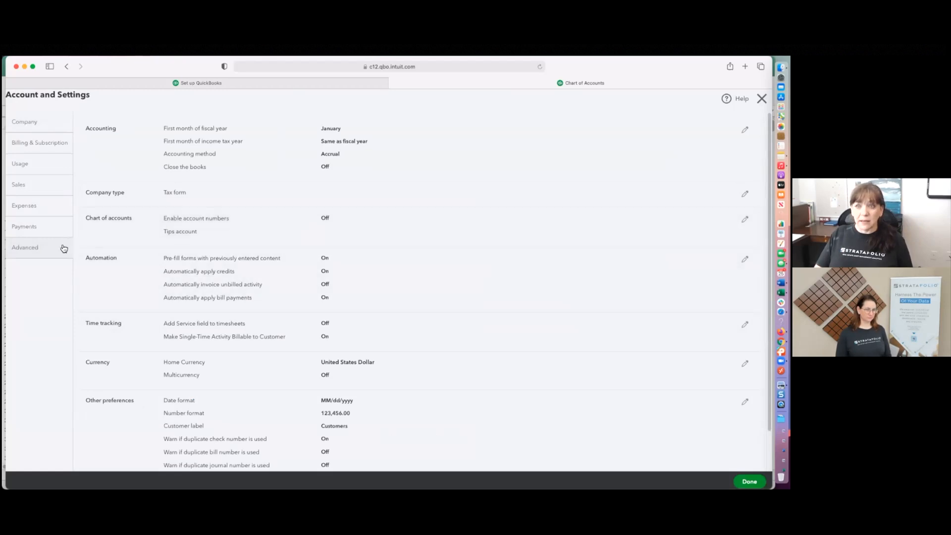
left_click(329, 219)
left_click(330, 219)
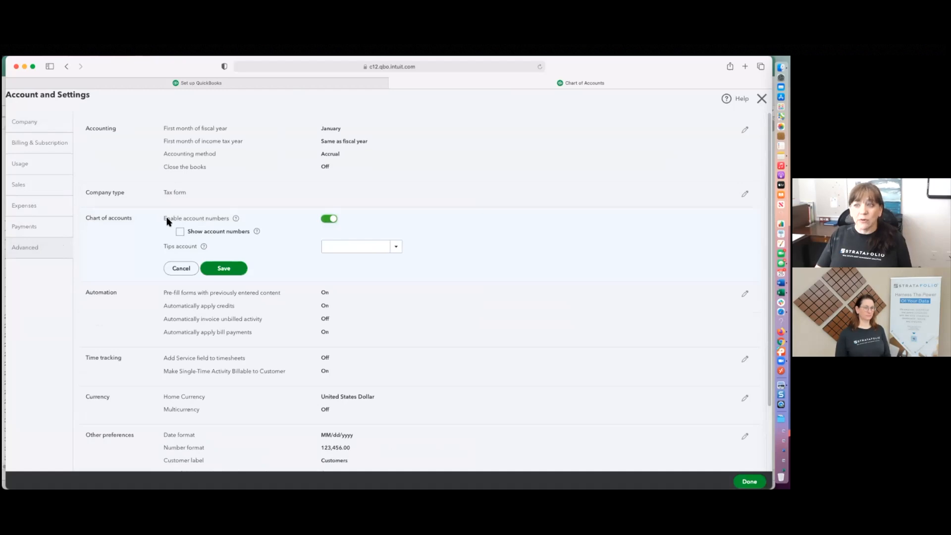
left_click(180, 232)
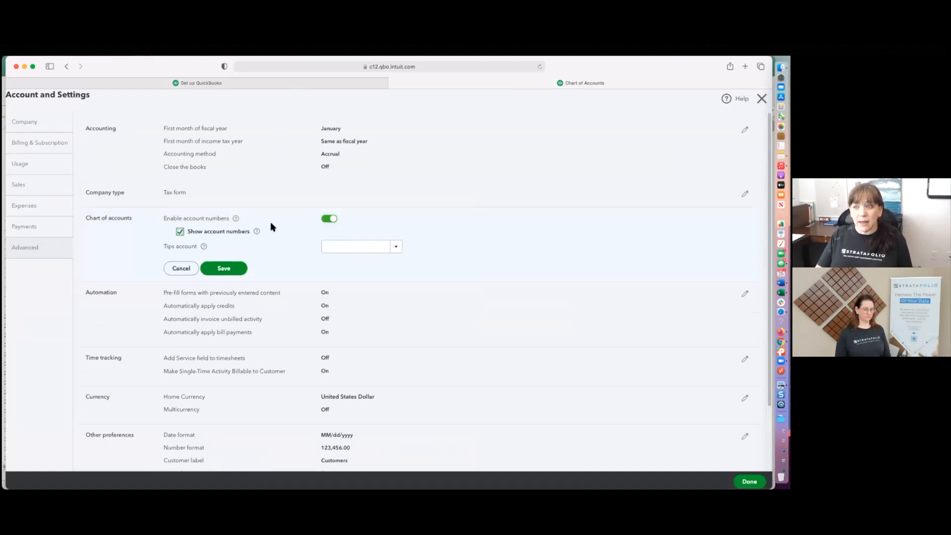
left_click(224, 268)
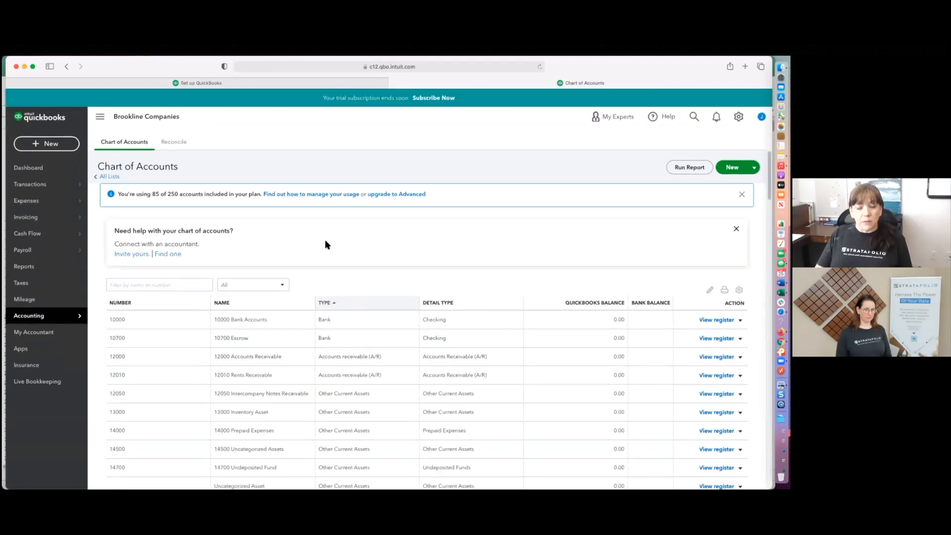
- Filter the chart of accounts by "ret" to find the Retained Earnings account
scroll(325, 242, "down", 2)
scroll(266, 340, "down", 5)
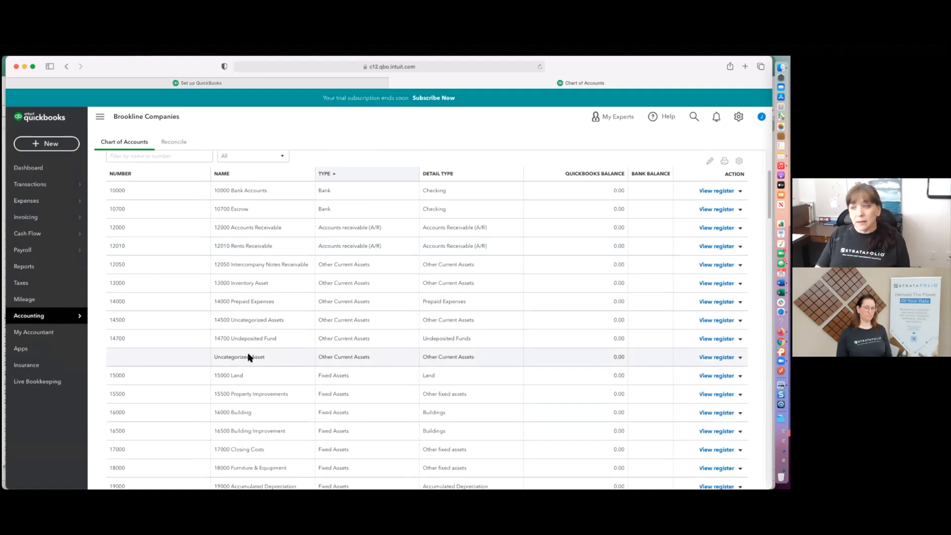
left_click(164, 236)
type("ret")
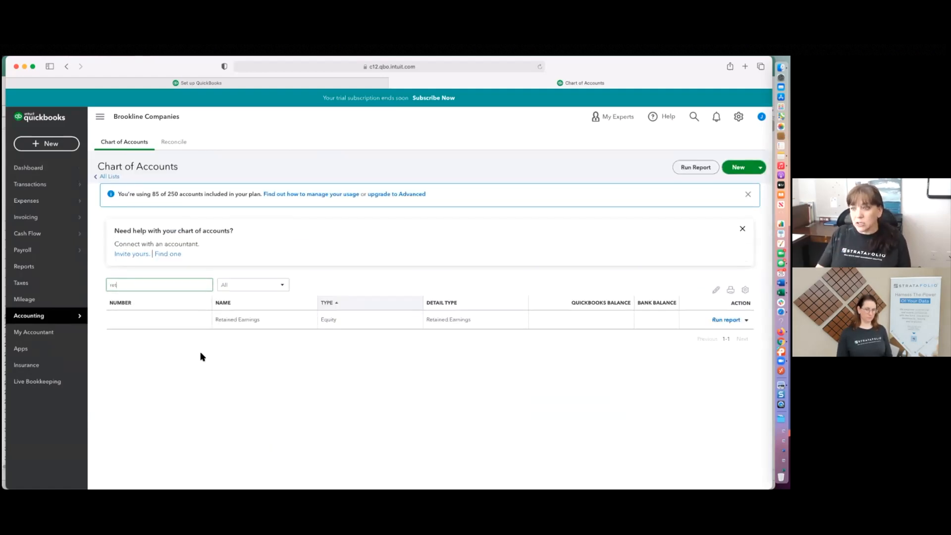
- Try to assign number 39000 to the Retained Earnings account, and discard the edit
left_click(746, 320)
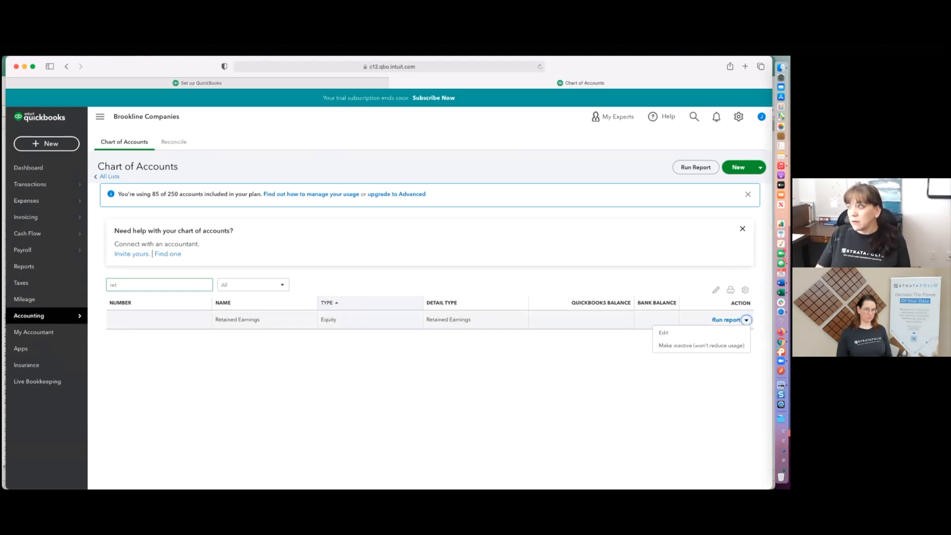
left_click(694, 332)
left_click(401, 224)
type("3900")
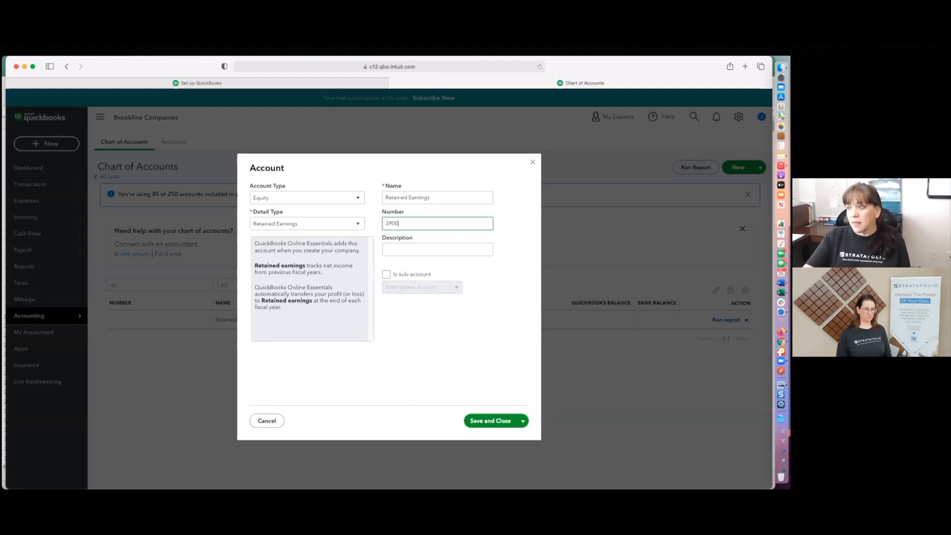
type("0")
left_click(502, 421)
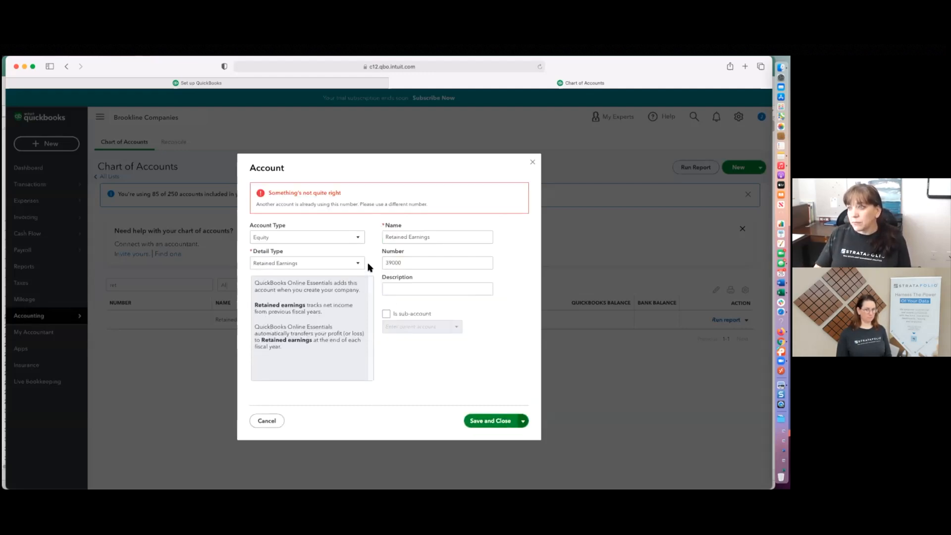
left_click(414, 261)
left_click_drag(403, 264, 358, 261)
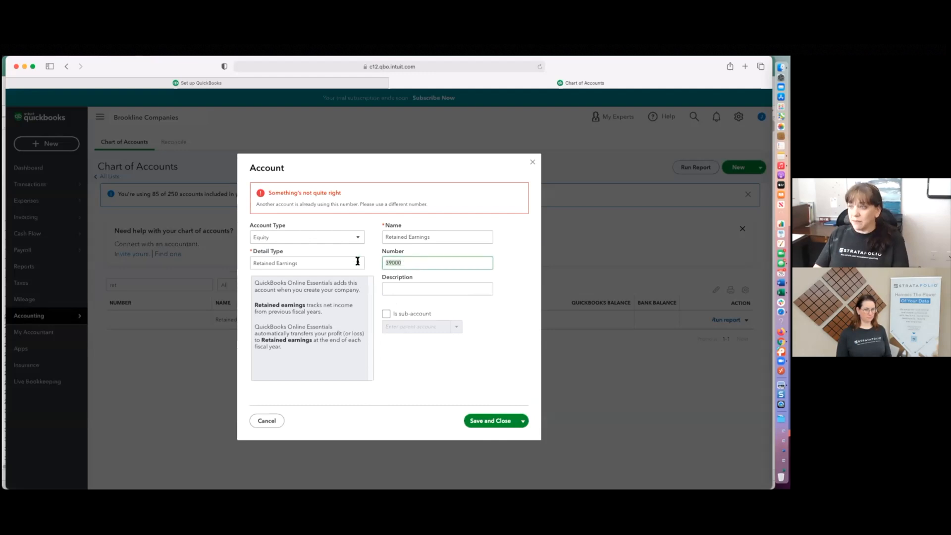
left_click(272, 420)
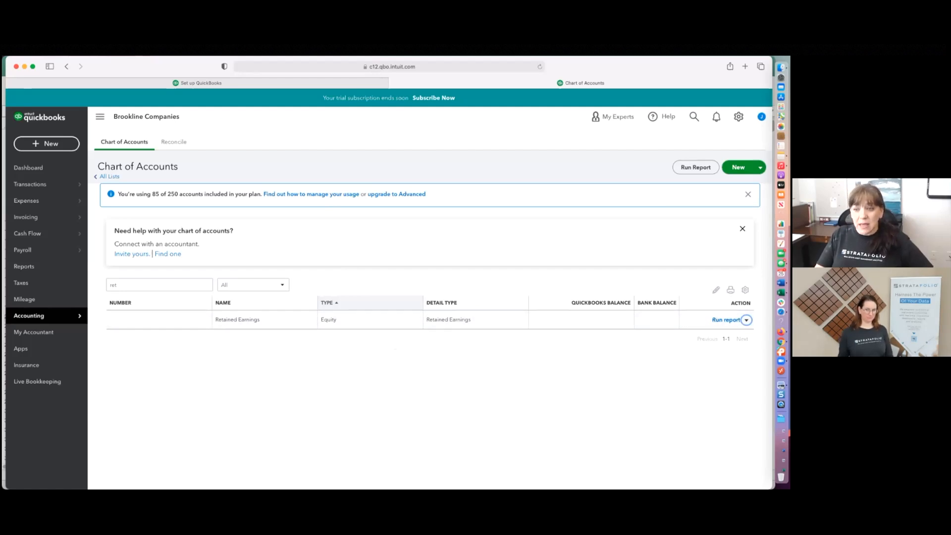
- Set the Retained Earnings account's number to 38000 and save the account
left_click_drag(611, 67, 607, 67)
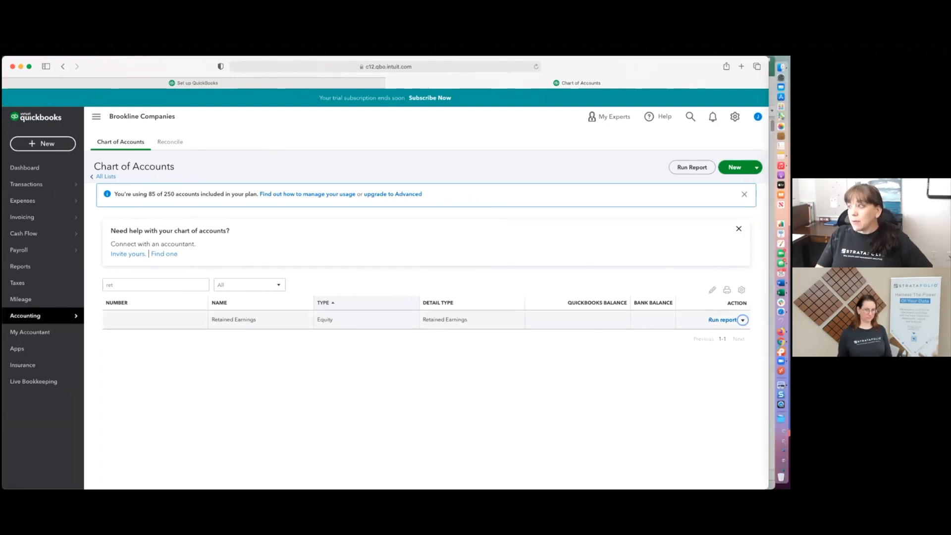
left_click(742, 320)
left_click(659, 334)
left_click(429, 225)
right_click(429, 228)
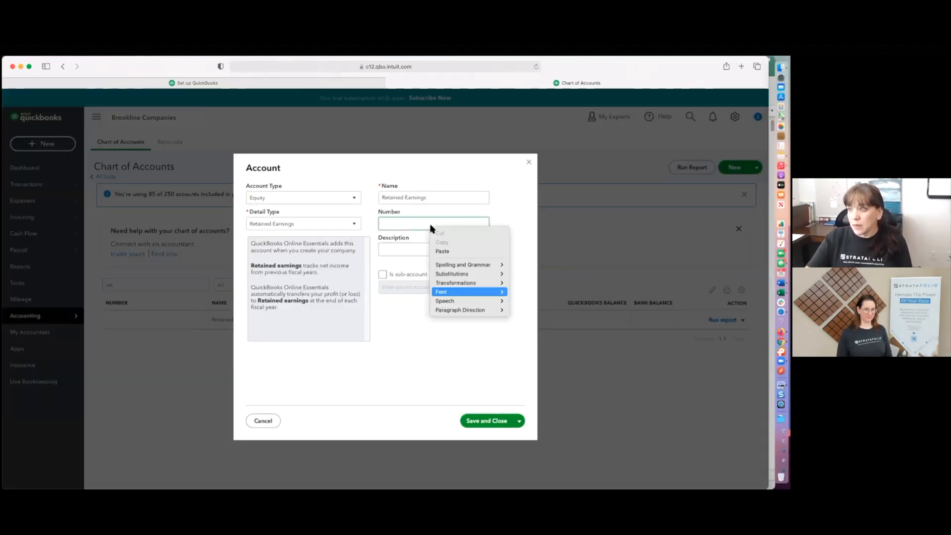
left_click(388, 225)
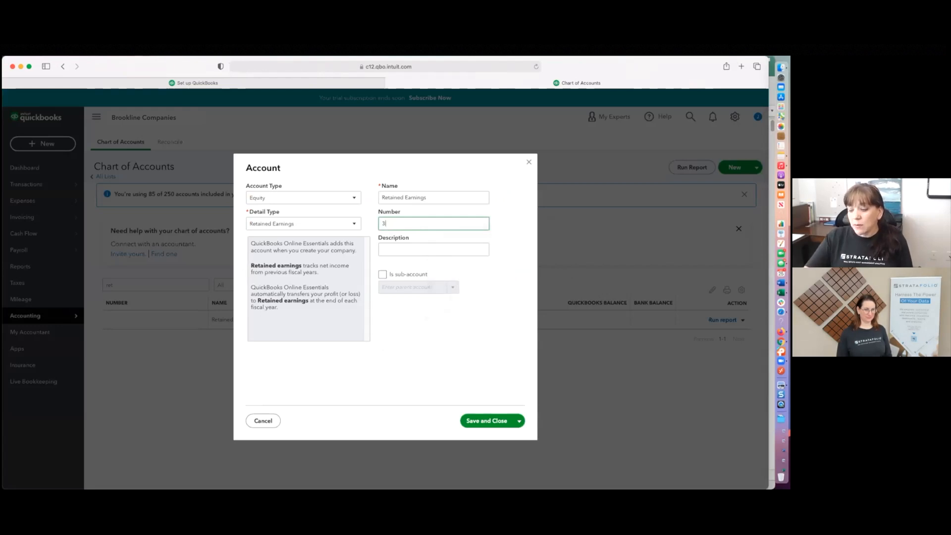
type("38000")
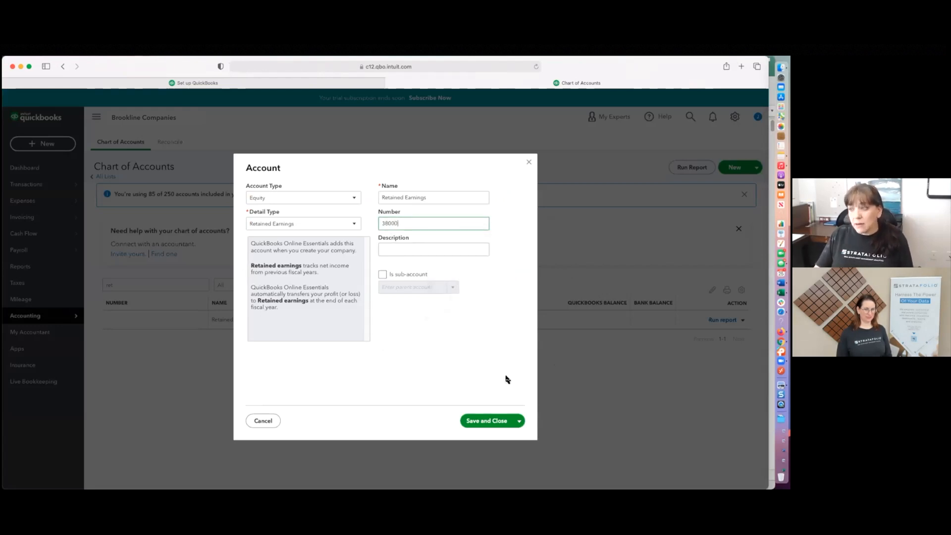
left_click(495, 422)
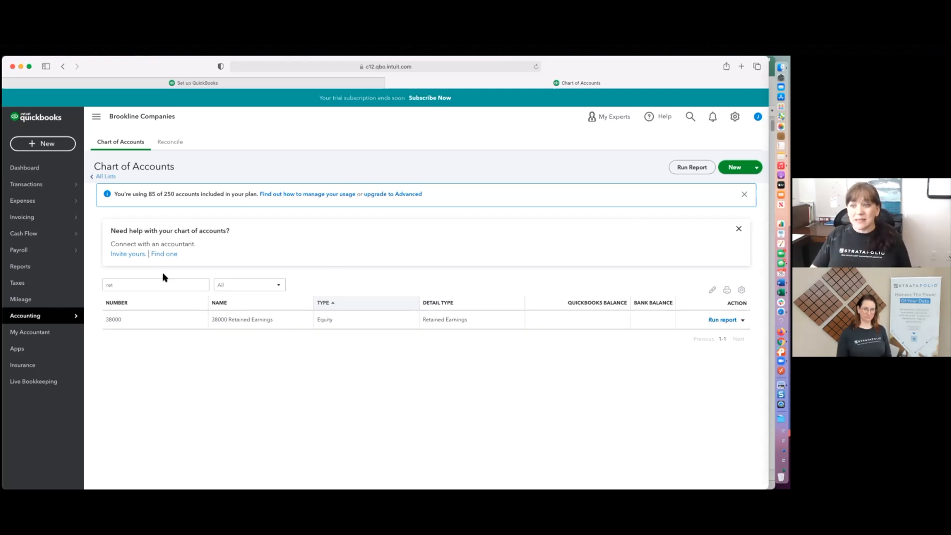
- Clear the name filter to list the full chart of accounts and look over the numbered accounts
double_click(120, 287)
key("BackSpace")
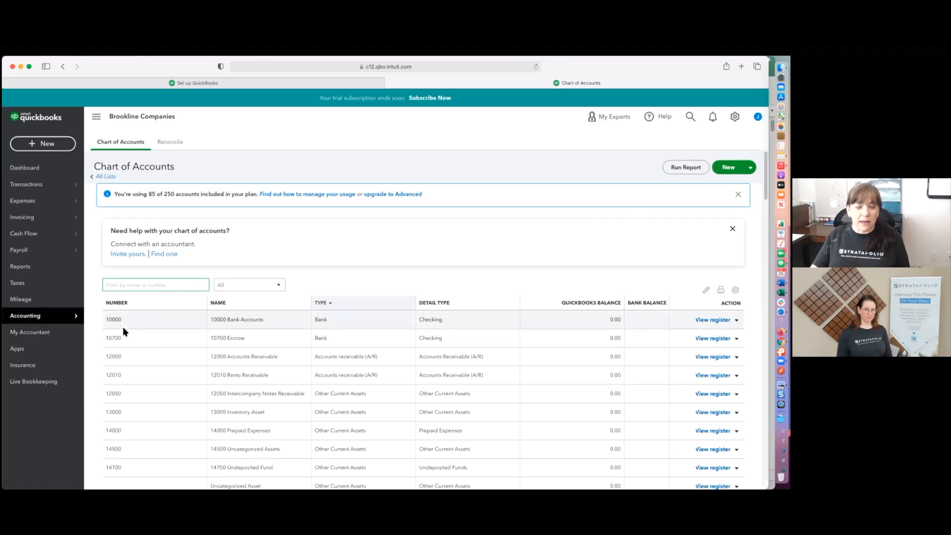
scroll(198, 364, "down", 5)
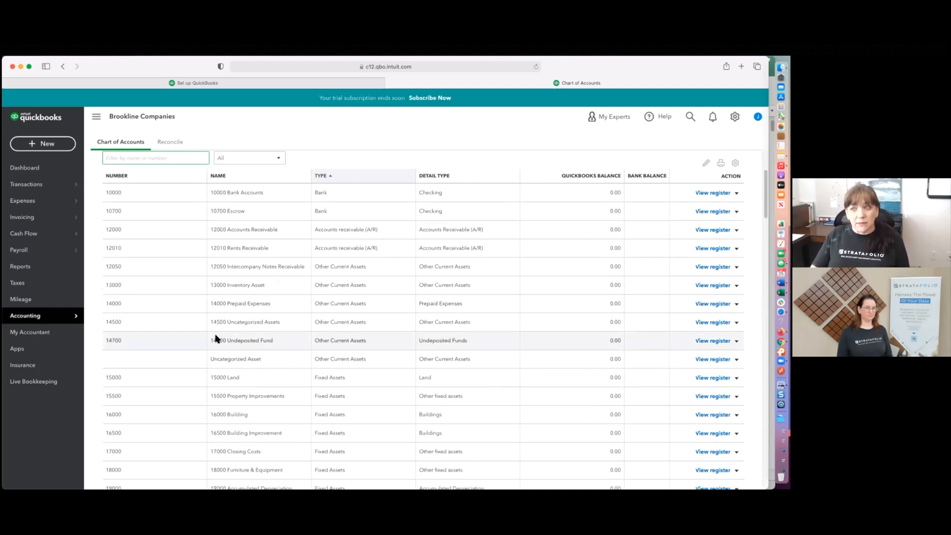
scroll(216, 338, "up", 5)
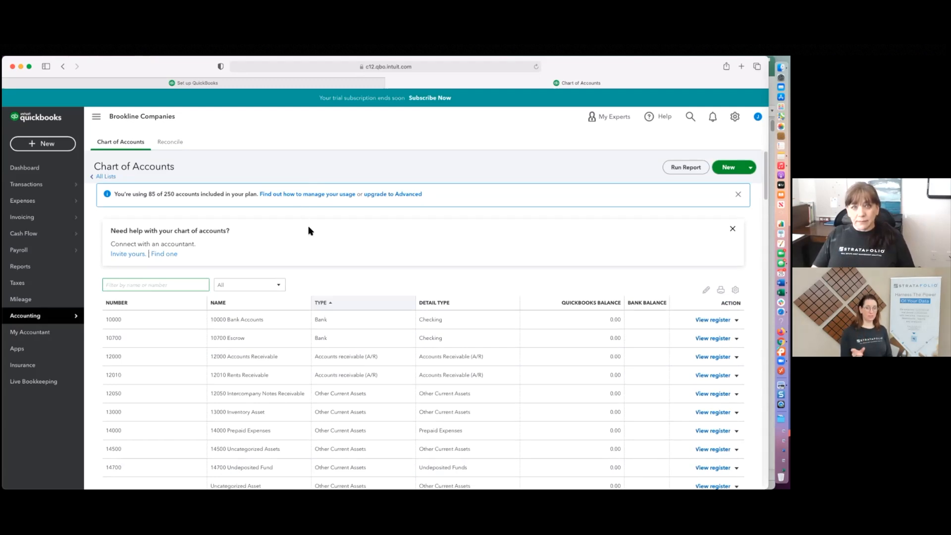
scroll(320, 233, "down", 1)
scroll(320, 233, "down", 2)
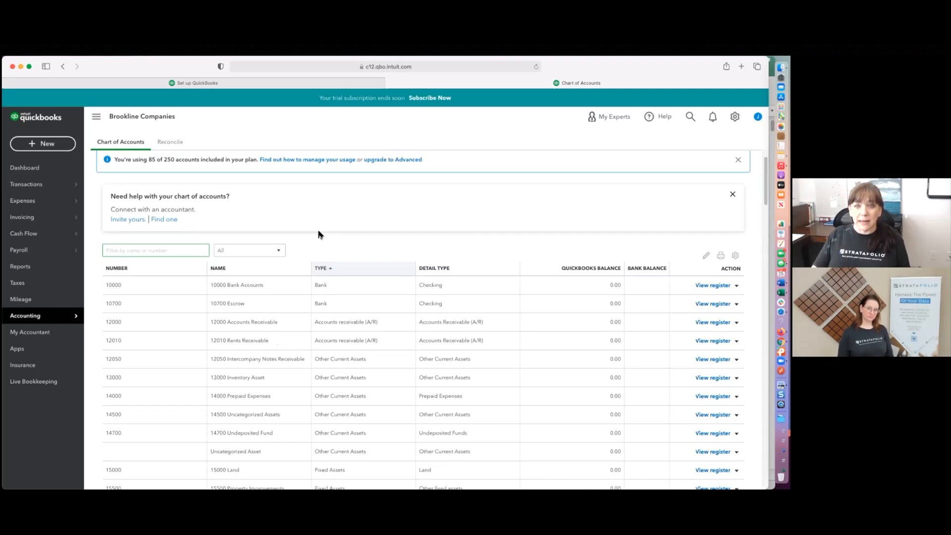
scroll(320, 233, "up", 2)
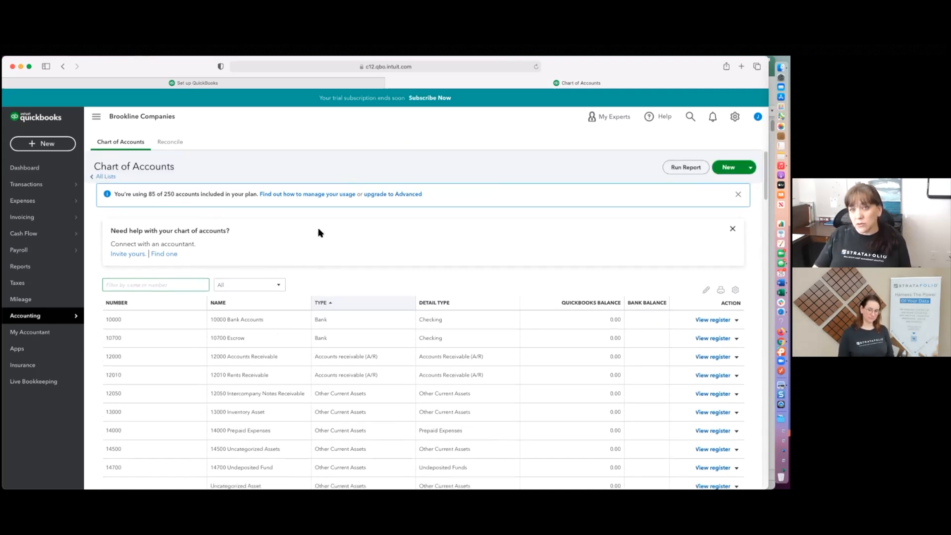